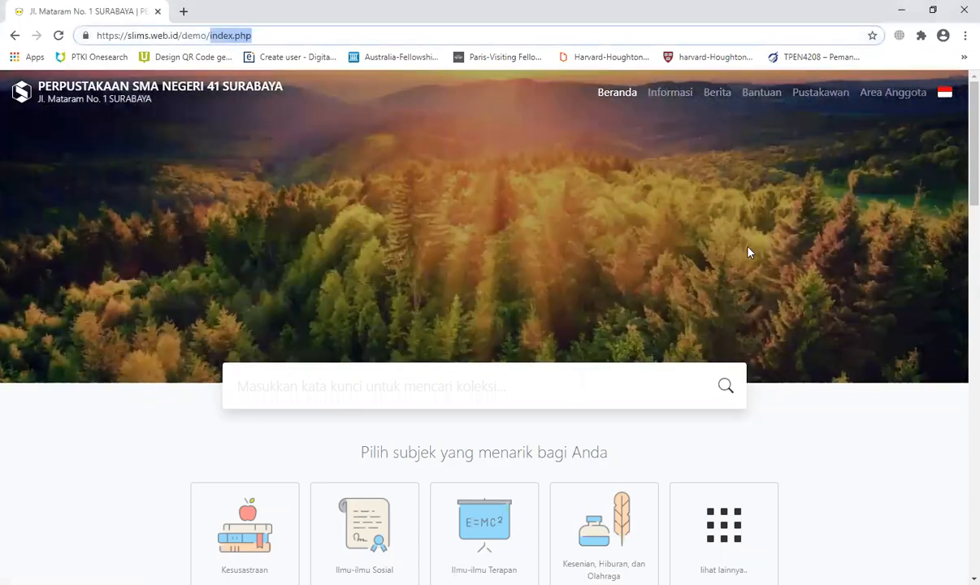
Step: Build the address admin/index.php?p=system from the earlier admin suggestion, replacing the mod parameter with p
{"action": "type", "text": "admi"}
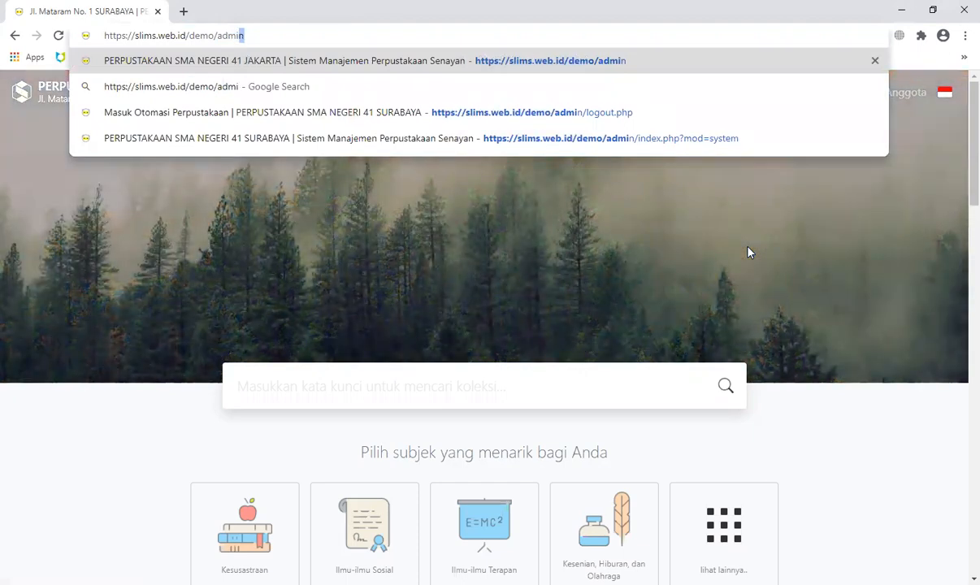
{"action": "key", "text": "BackSpace"}
{"action": "key", "text": "Down"}
{"action": "key", "text": "Down"}
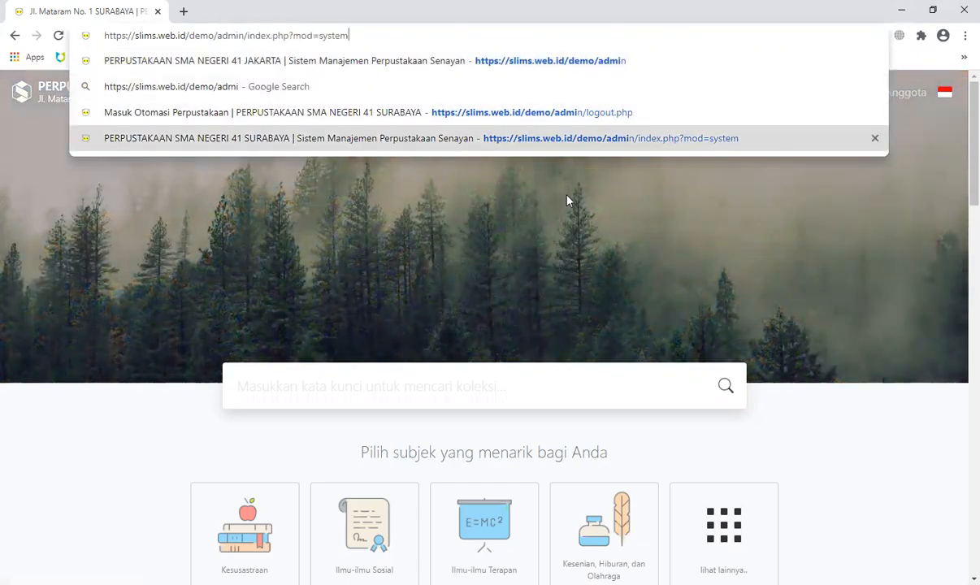
{"action": "double_click", "coordinate": [301, 36]}
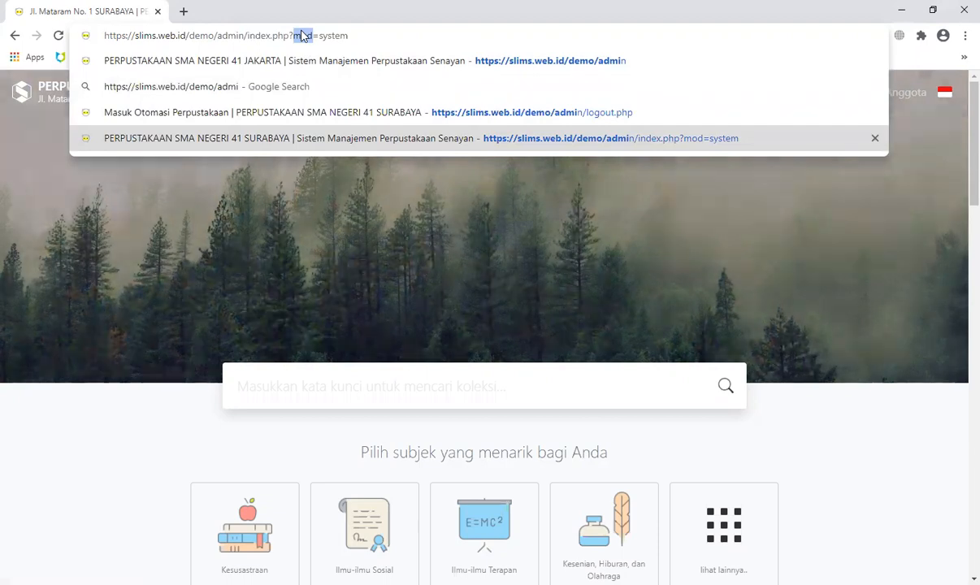
{"action": "type", "text": "p"}
{"action": "double_click", "coordinate": [322, 37]}
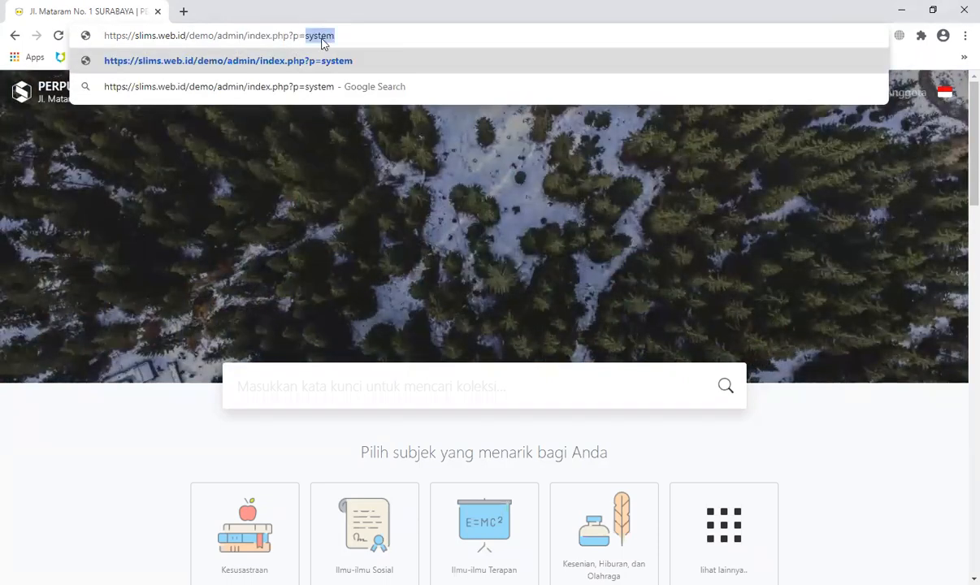
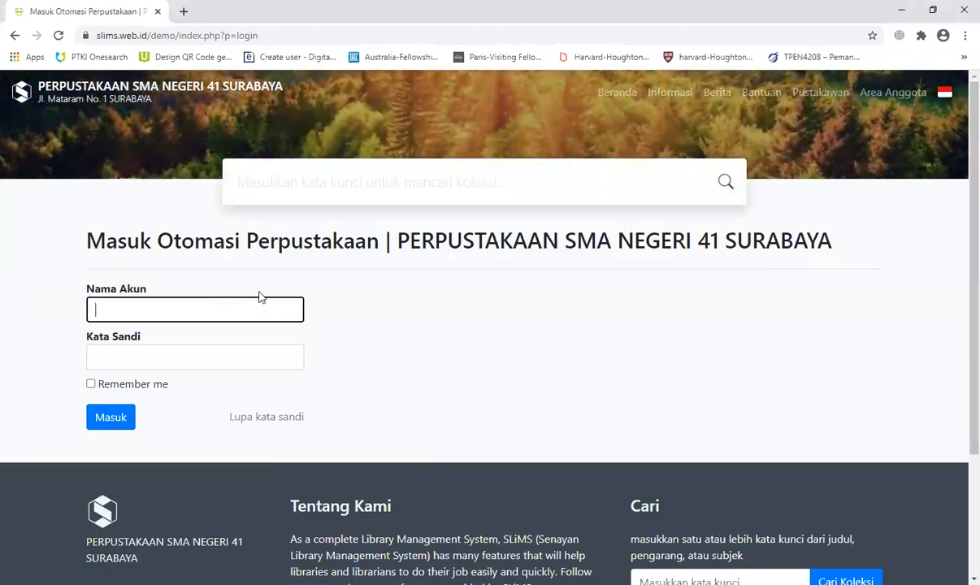
Step: Log in as admin and open the Tipe Keanggotaan list, which shows only Standard
{"action": "type", "text": "admin"}
{"action": "key", "text": "Tab"}
{"action": "type", "text": "admin"}
{"action": "key", "text": "Return"}
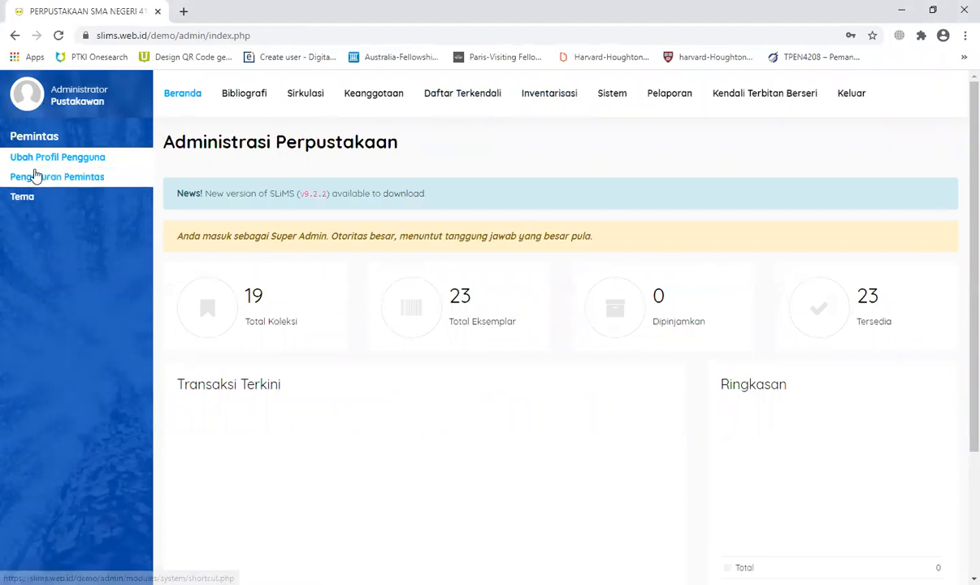
{"action": "left_click", "coordinate": [384, 99]}
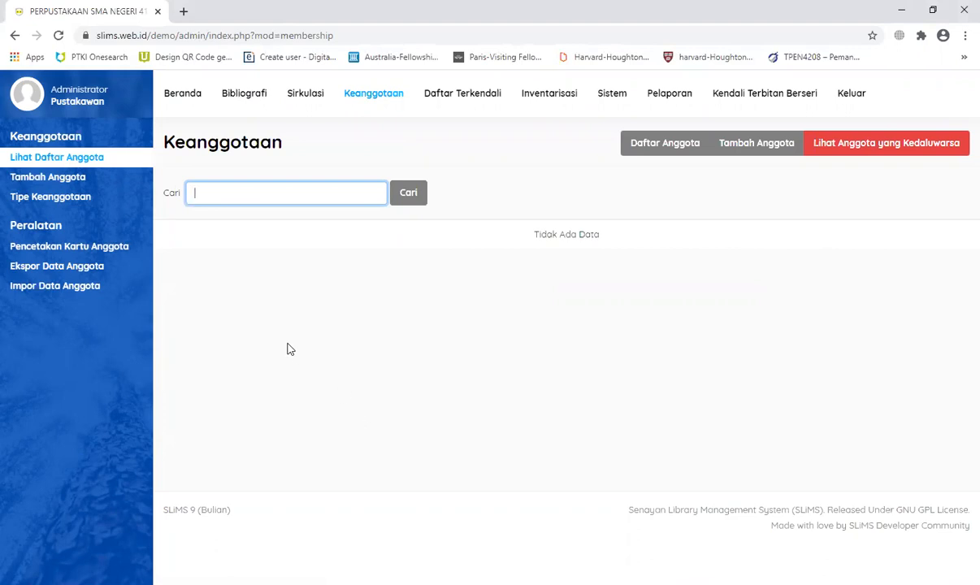
{"action": "left_click", "coordinate": [66, 197]}
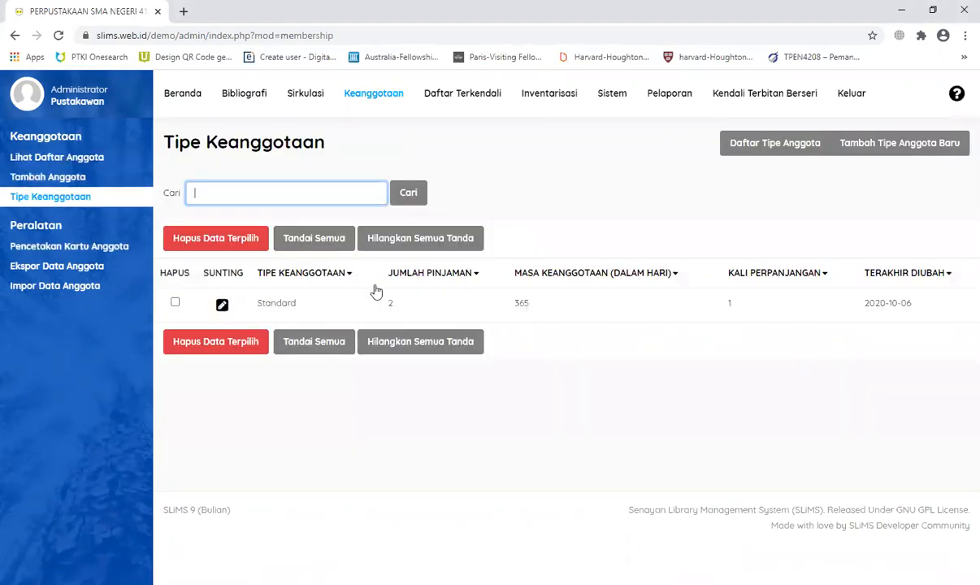
Step: Start a new membership type named Siswa allowing 7 loans for 7 days
{"action": "left_click", "coordinate": [891, 147]}
{"action": "left_click", "coordinate": [370, 278]}
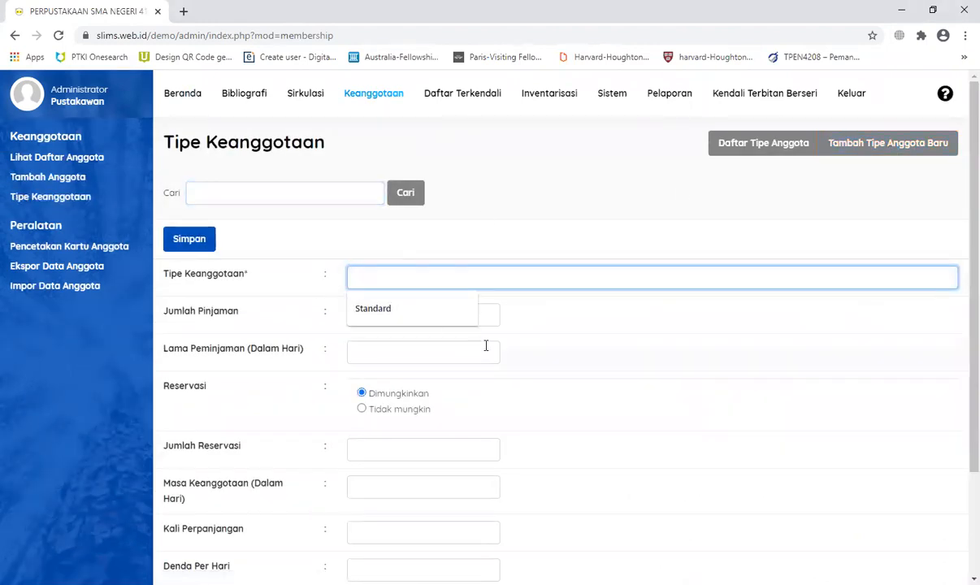
{"action": "type", "text": "Siswa"}
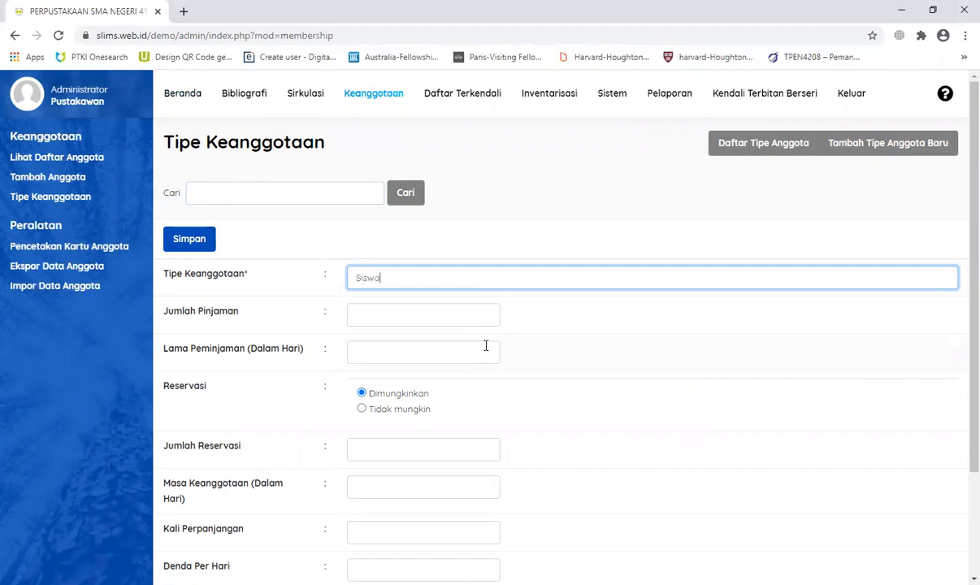
{"action": "key", "text": "Tab"}
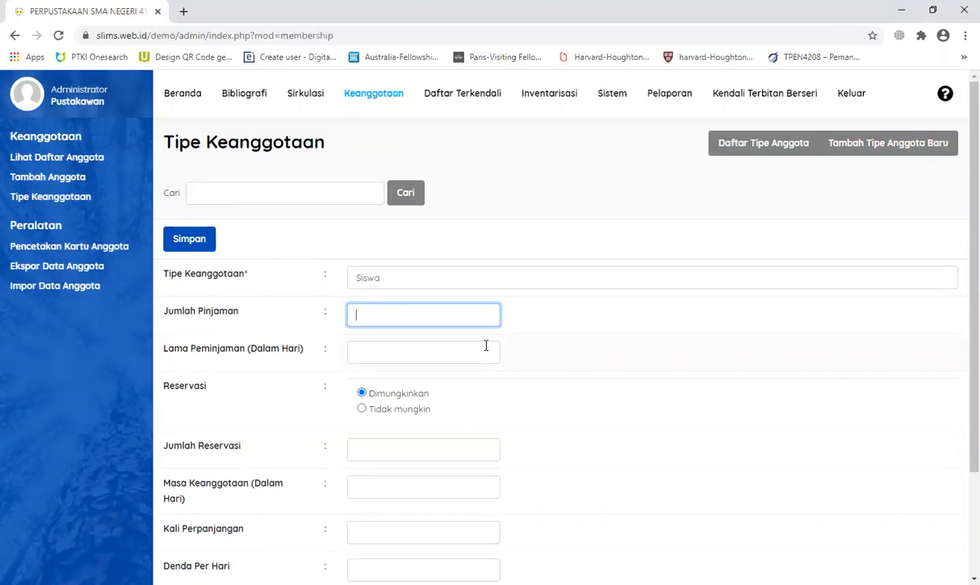
{"action": "left_click", "coordinate": [486, 346]}
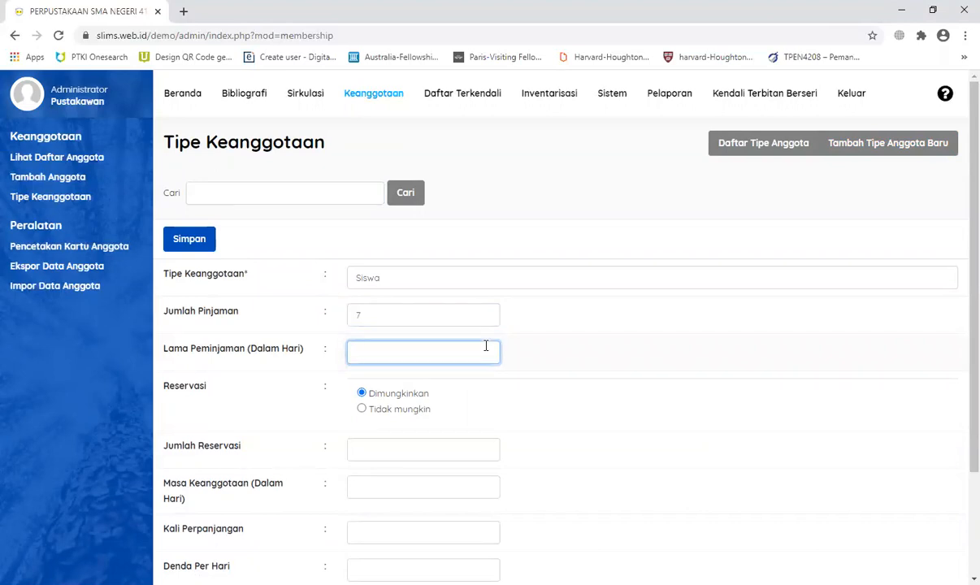
{"action": "left_click", "coordinate": [441, 321]}
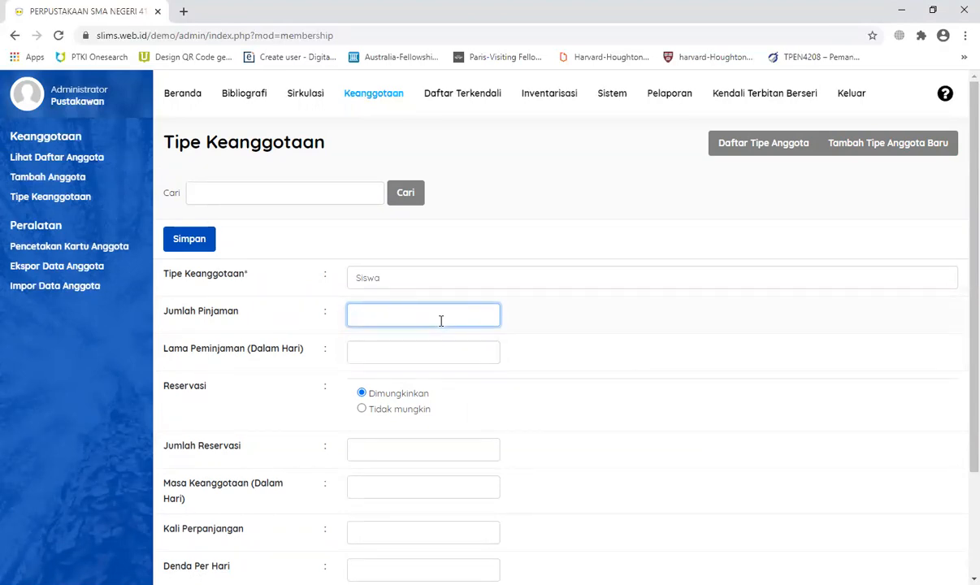
{"action": "type", "text": "7"}
{"action": "left_click", "coordinate": [464, 346]}
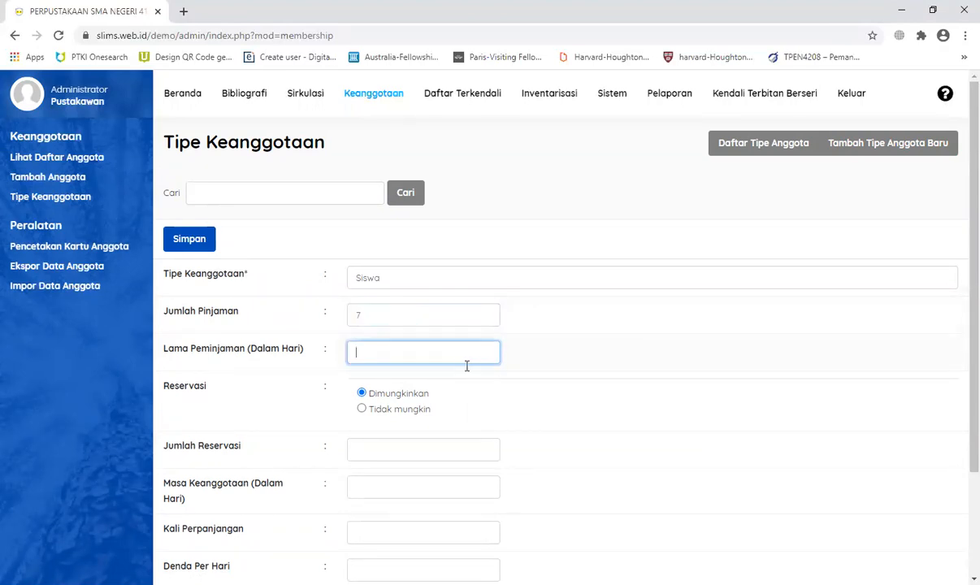
{"action": "type", "text": "7"}
Step: Set 2 reservations, 365-day membership, 1 renewal, fine 500, tolerance 1, and save Siswa
{"action": "scroll", "coordinate": [585, 398], "scroll_direction": "down", "scroll_amount": 2}
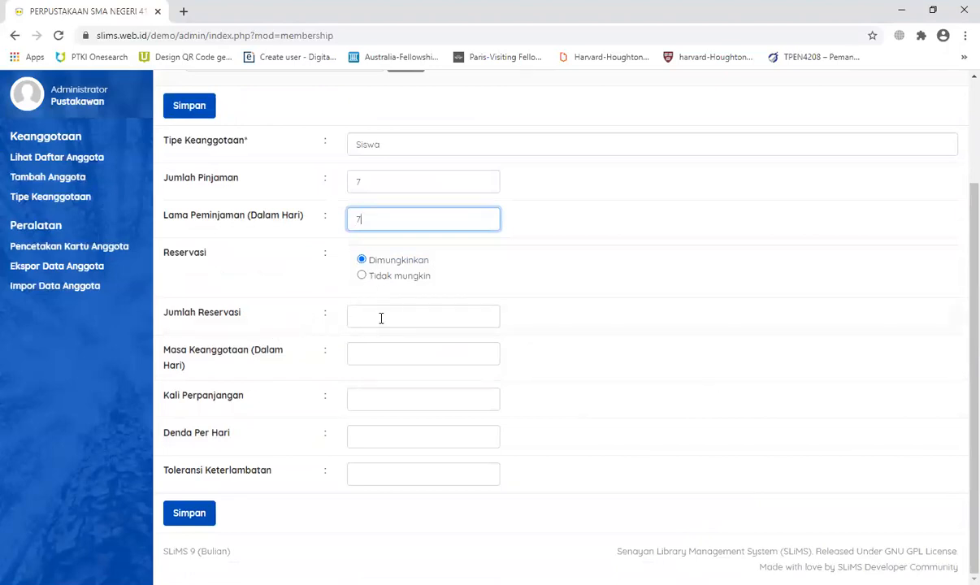
{"action": "left_click", "coordinate": [382, 318]}
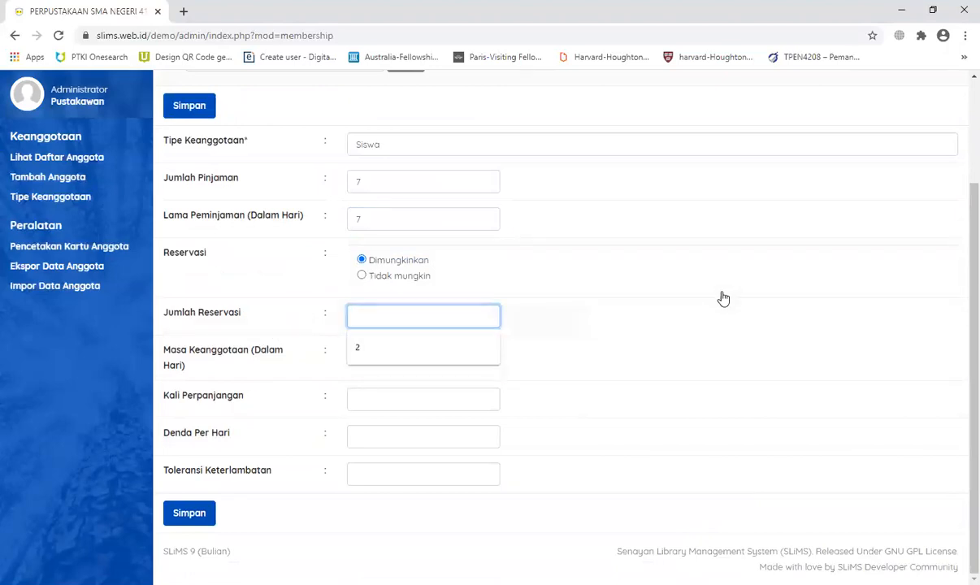
{"action": "type", "text": "2"}
{"action": "left_click", "coordinate": [379, 356]}
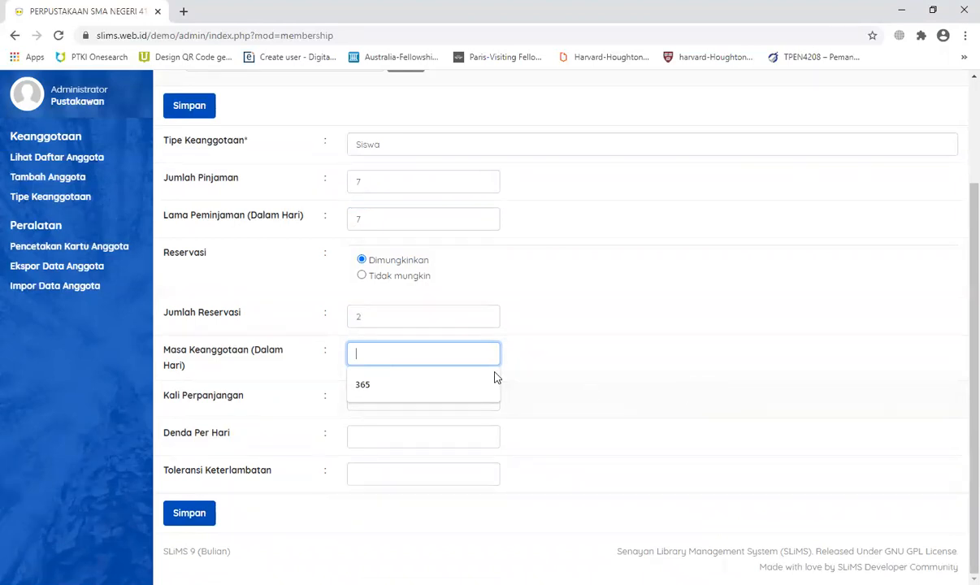
{"action": "left_click", "coordinate": [399, 390]}
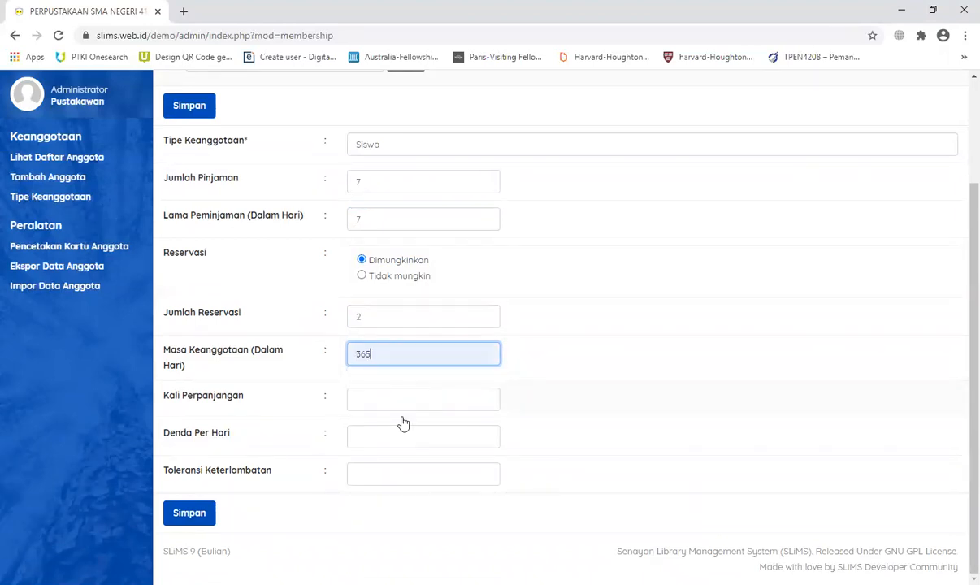
{"action": "left_click", "coordinate": [396, 403]}
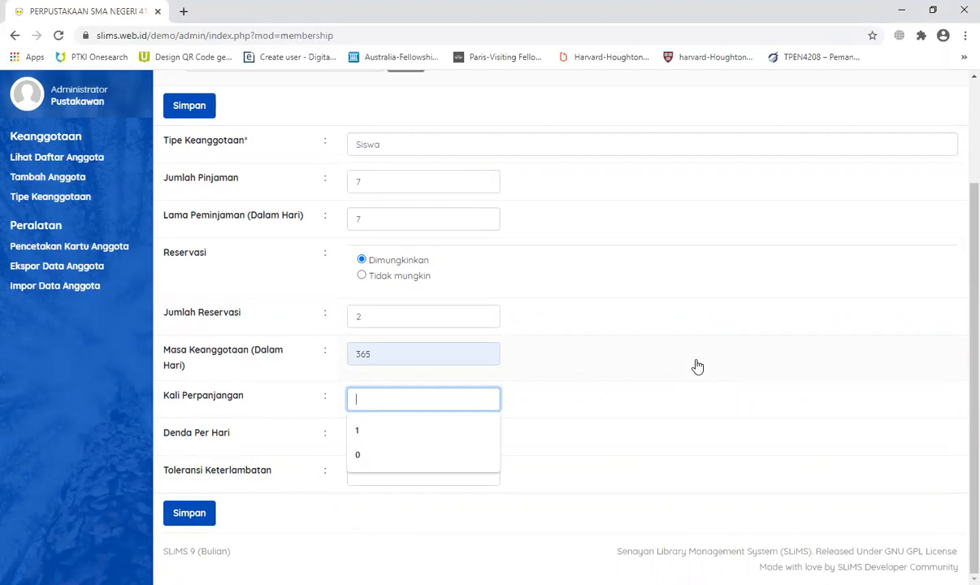
{"action": "type", "text": "1"}
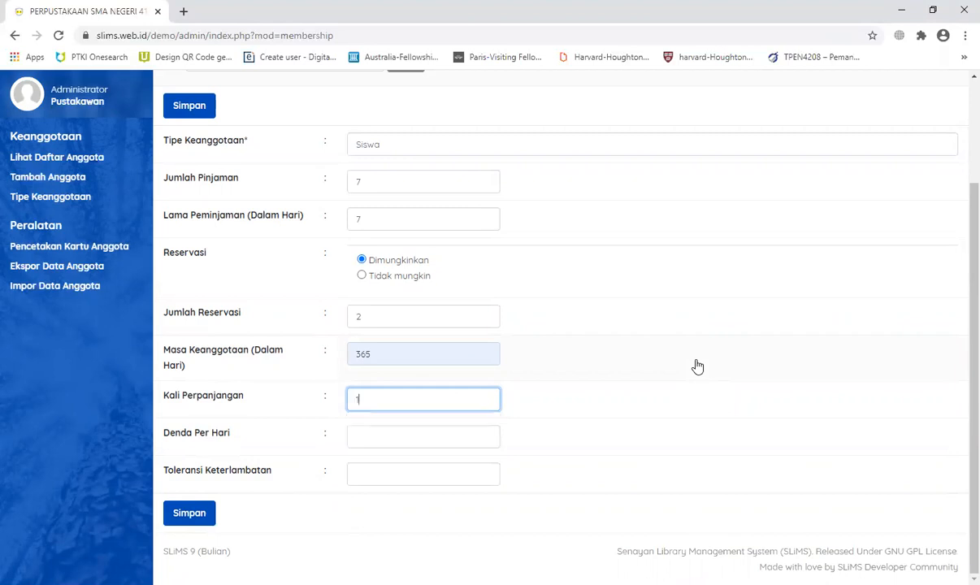
{"action": "left_click", "coordinate": [482, 435]}
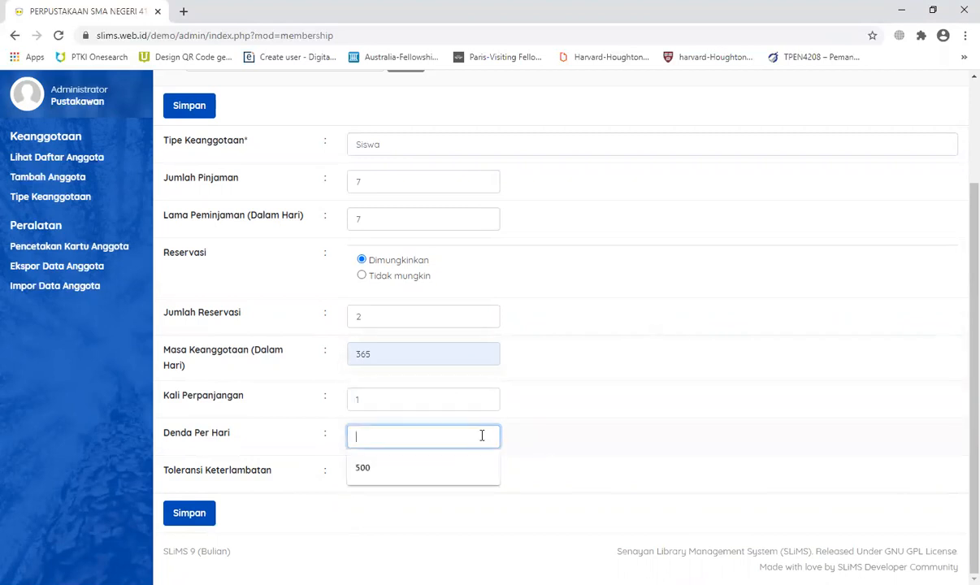
{"action": "left_click", "coordinate": [429, 470]}
{"action": "left_click", "coordinate": [418, 469]}
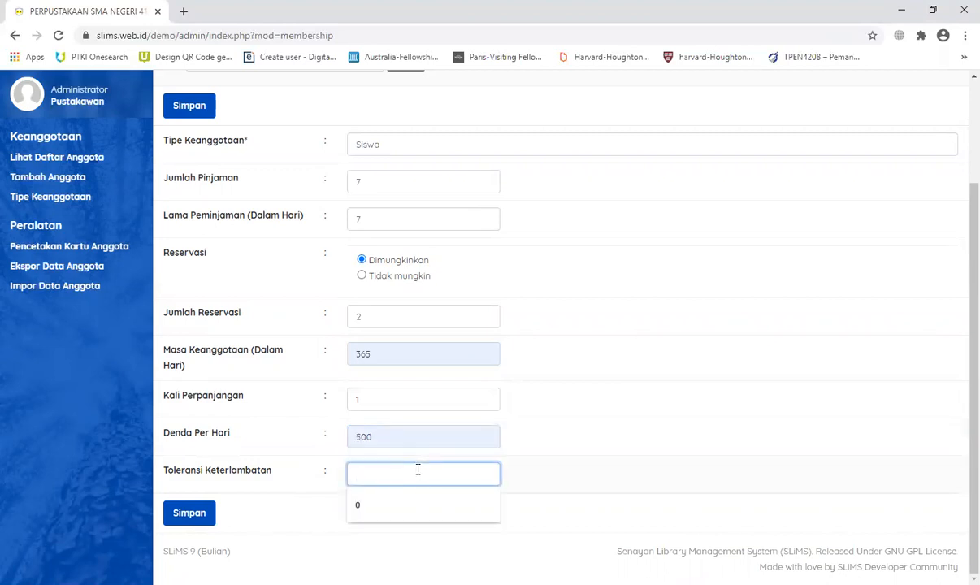
{"action": "type", "text": "1"}
{"action": "left_click", "coordinate": [642, 446]}
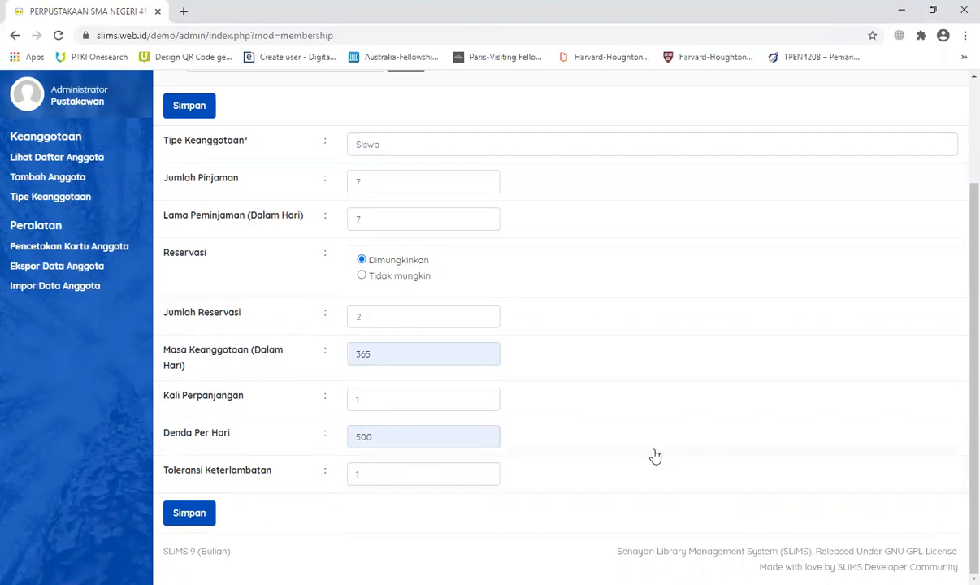
{"action": "left_click", "coordinate": [180, 518]}
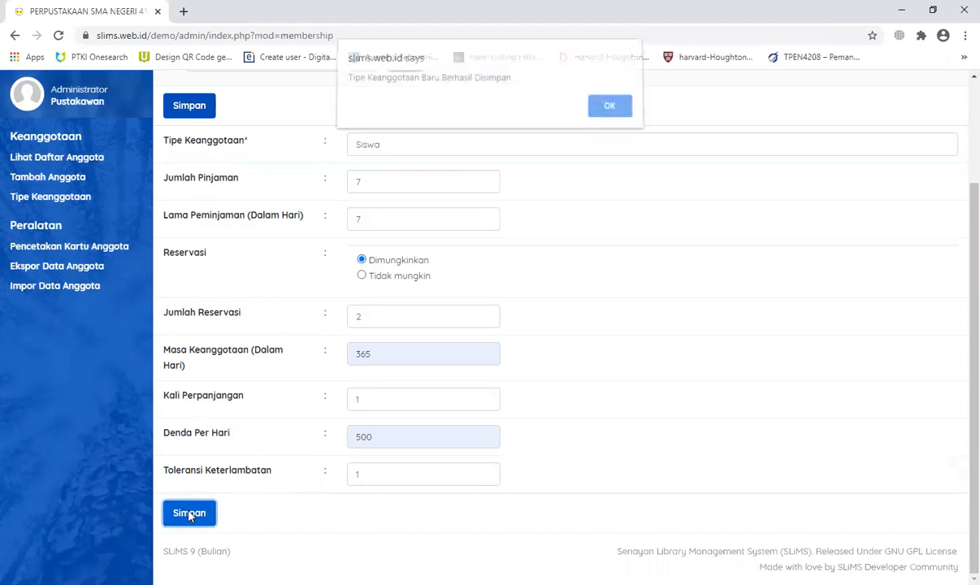
{"action": "left_click", "coordinate": [615, 112]}
Step: Start a new membership type named Guru allowing 10 loans for 30 days
{"action": "left_click", "coordinate": [871, 148]}
{"action": "left_click", "coordinate": [356, 279]}
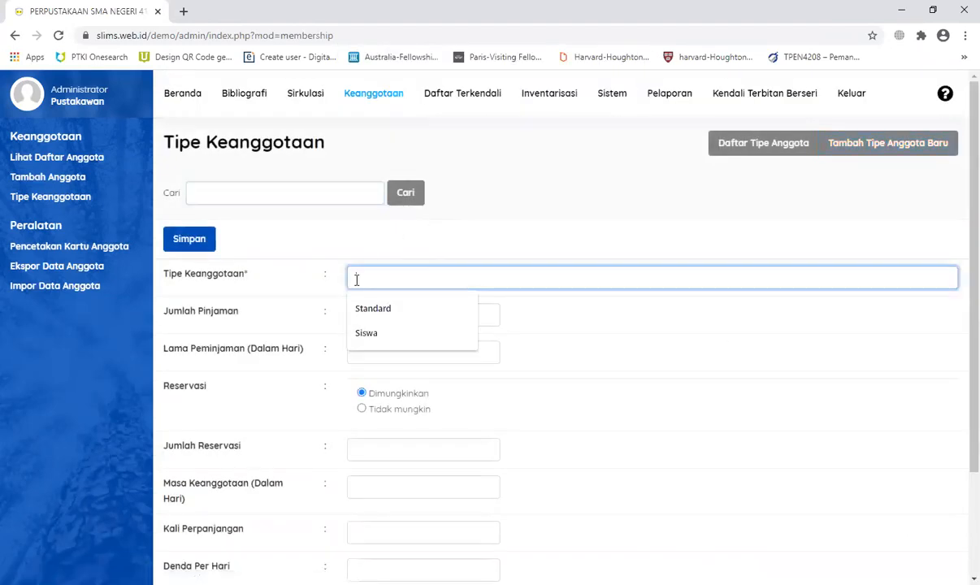
{"action": "type", "text": "Guru"}
{"action": "key", "text": "Tab"}
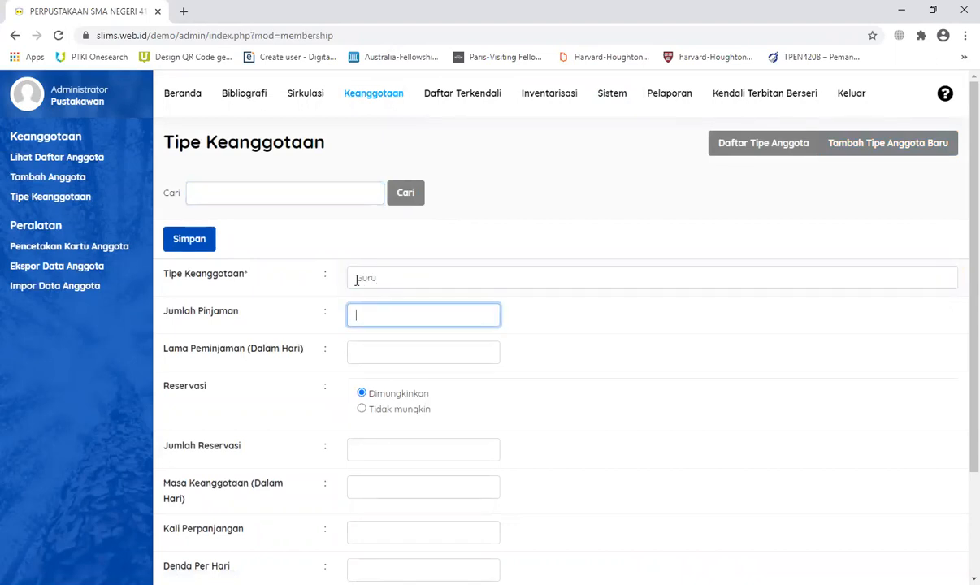
{"action": "type", "text": "10"}
{"action": "key", "text": "Tab"}
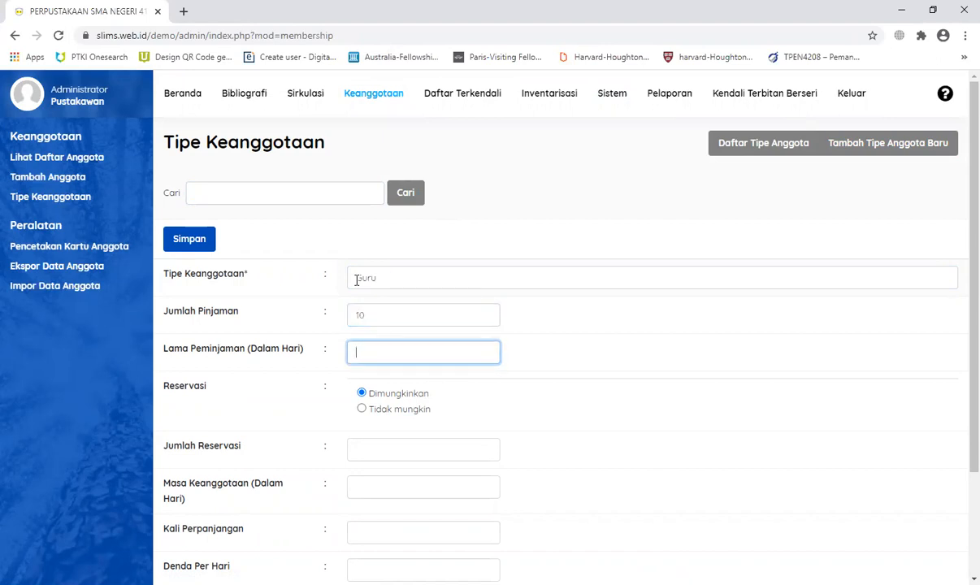
{"action": "type", "text": "30"}
Step: Set 2 reservations, 365-day membership, 1 renewal, fine 5000, tolerance 1, and save Guru
{"action": "scroll", "coordinate": [398, 342], "scroll_direction": "down", "scroll_amount": 3}
{"action": "left_click", "coordinate": [373, 317]}
{"action": "left_click", "coordinate": [372, 346]}
{"action": "left_click", "coordinate": [384, 349]}
{"action": "left_click", "coordinate": [382, 386]}
{"action": "left_click", "coordinate": [380, 401]}
{"action": "left_click", "coordinate": [387, 428]}
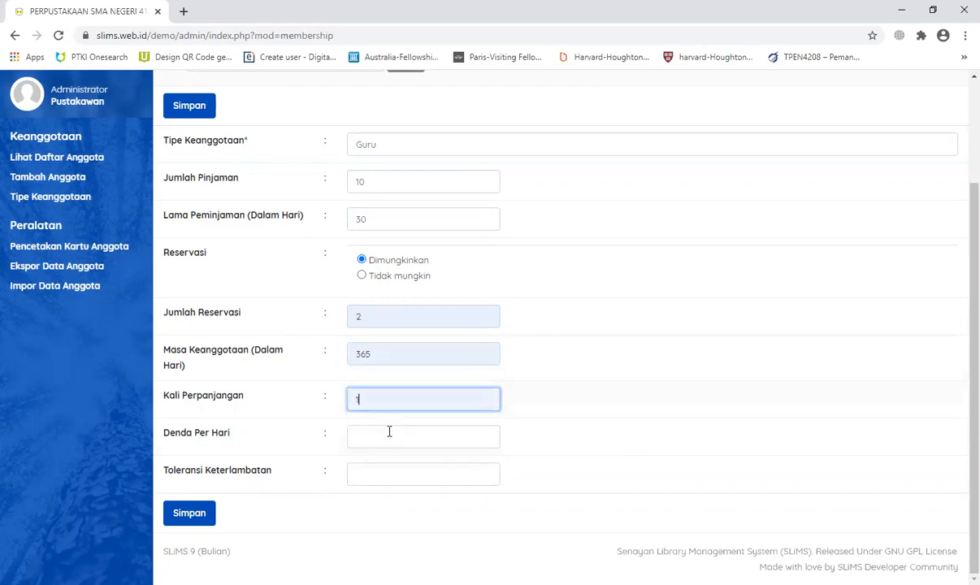
{"action": "left_click", "coordinate": [395, 439]}
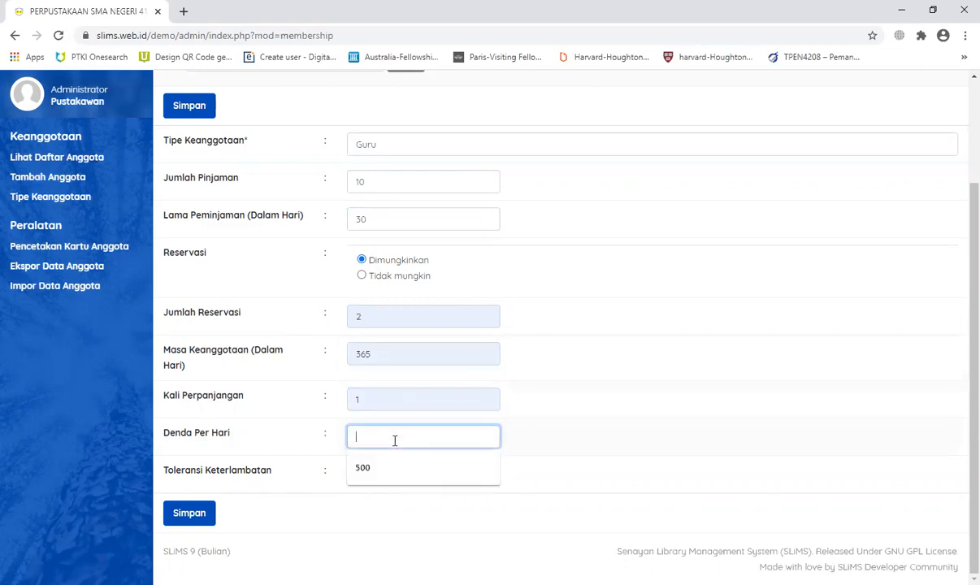
{"action": "type", "text": "5000"}
{"action": "key", "text": "Tab"}
{"action": "type", "text": "1"}
{"action": "left_click", "coordinate": [187, 515]}
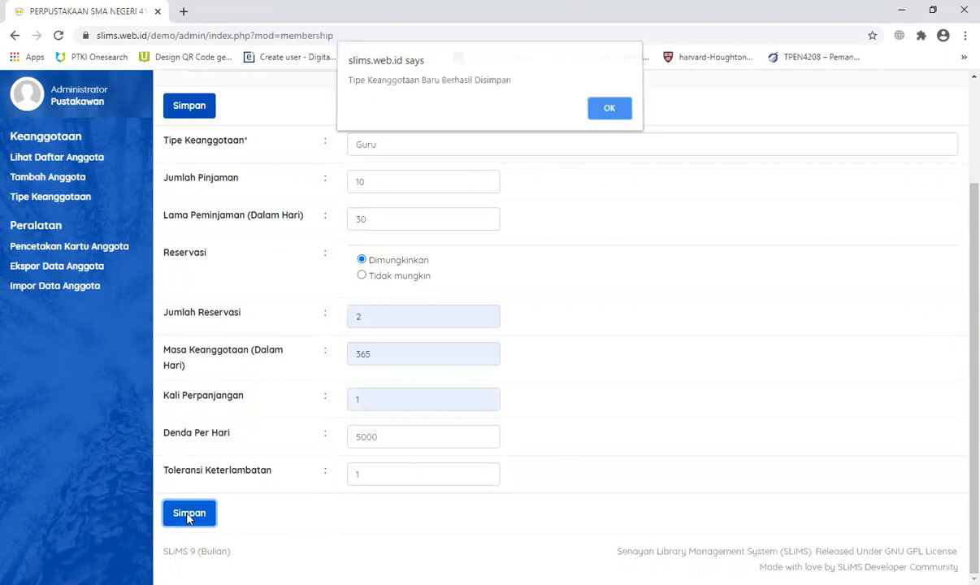
Step: Acknowledge the Guru save so the list shows Guru, Siswa and Standard
{"action": "left_click", "coordinate": [592, 109]}
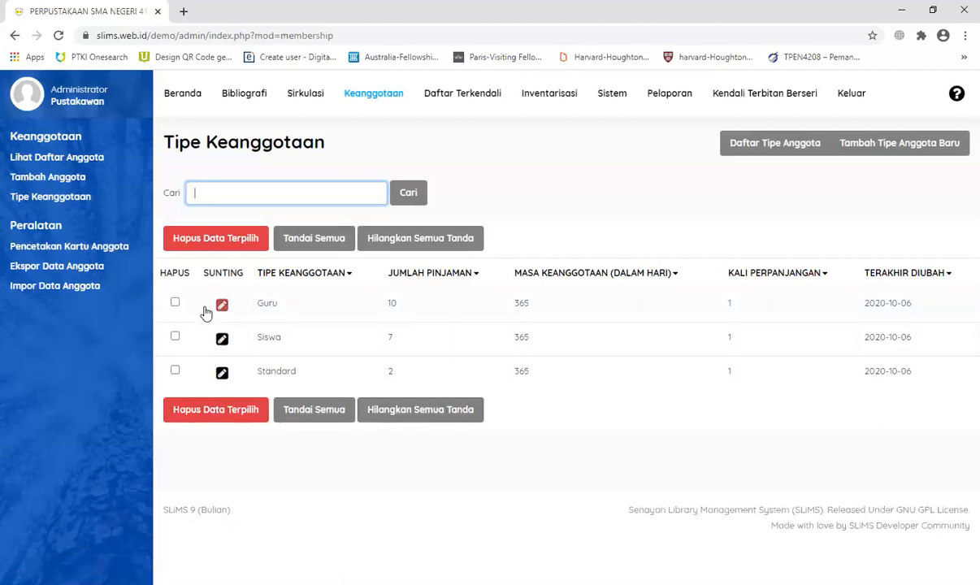
Step: Open the add-member form and fill the member ID from suggestions, confirming 'ID tersedia'
{"action": "left_click", "coordinate": [35, 179]}
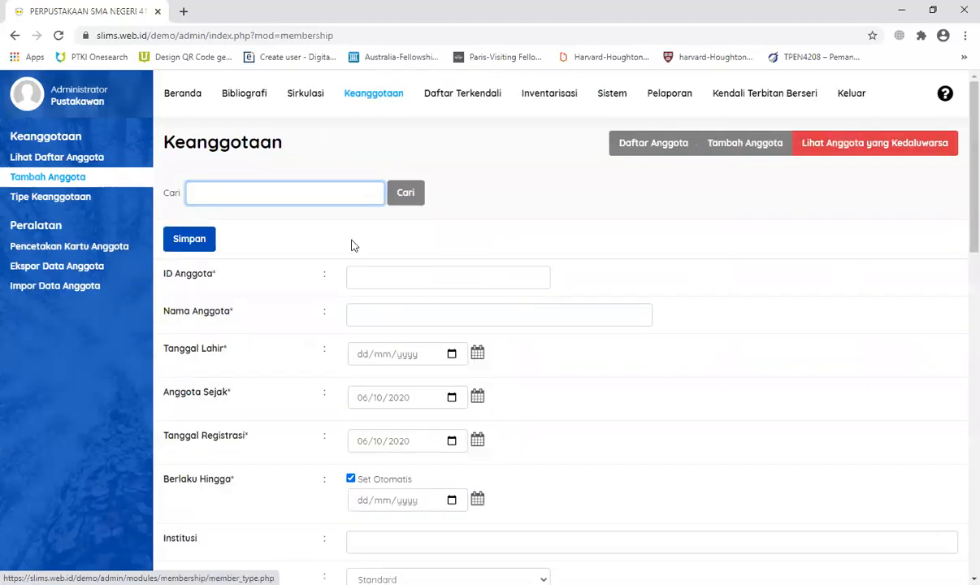
{"action": "left_click", "coordinate": [388, 283]}
{"action": "left_click", "coordinate": [625, 264]}
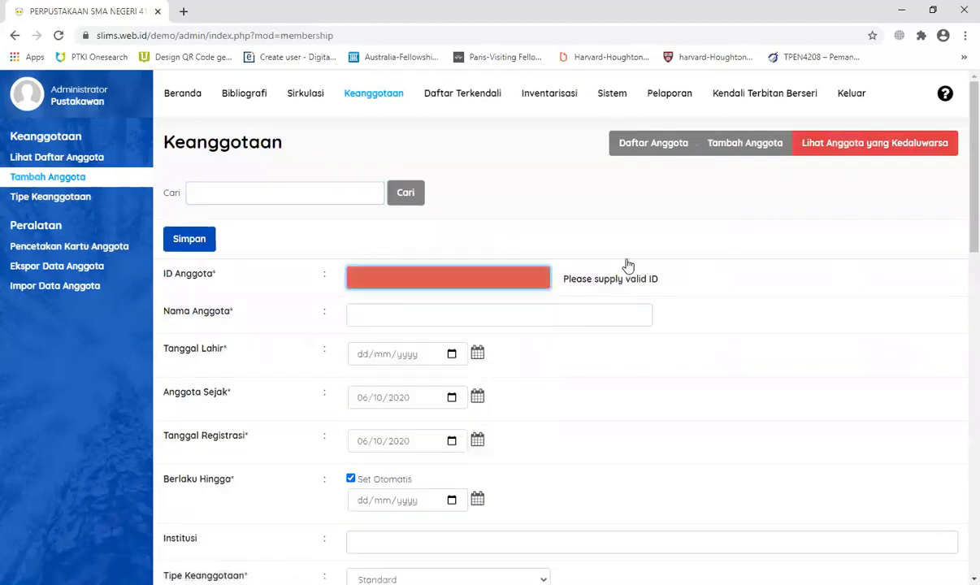
{"action": "scroll", "coordinate": [459, 403], "scroll_direction": "down", "scroll_amount": 10}
{"action": "scroll", "coordinate": [459, 404], "scroll_direction": "up", "scroll_amount": 10}
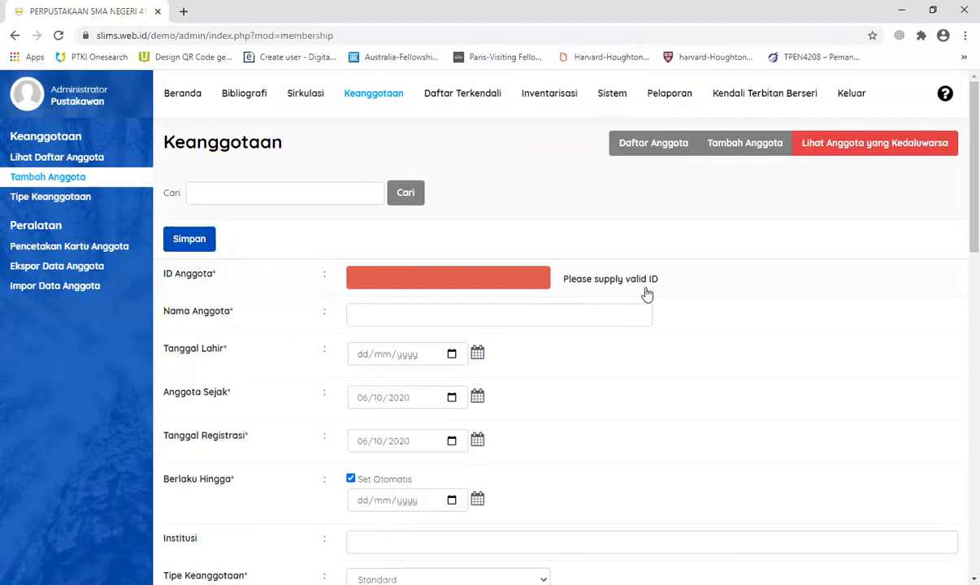
{"action": "left_click", "coordinate": [455, 311]}
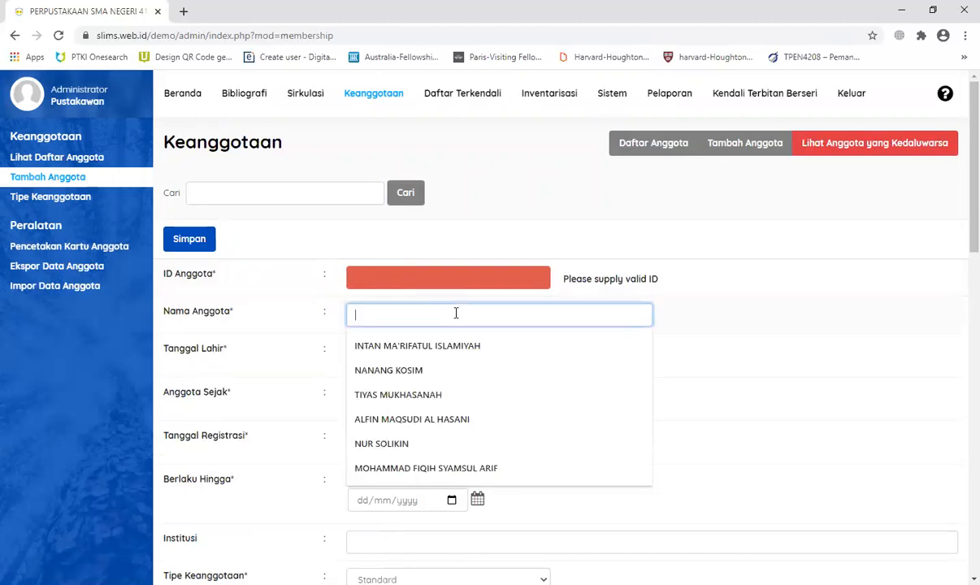
{"action": "left_click", "coordinate": [469, 342]}
{"action": "left_click", "coordinate": [497, 314]}
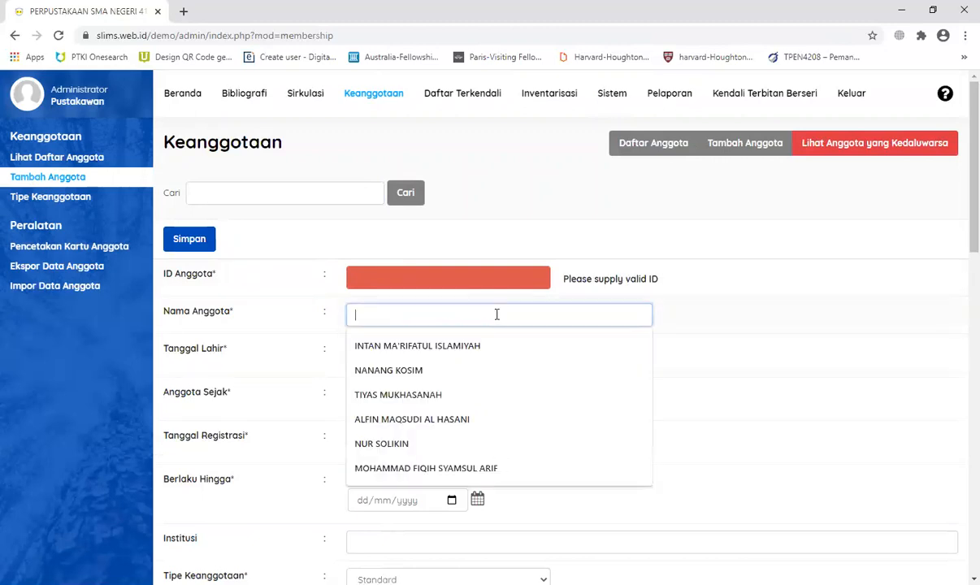
{"action": "left_click", "coordinate": [378, 275]}
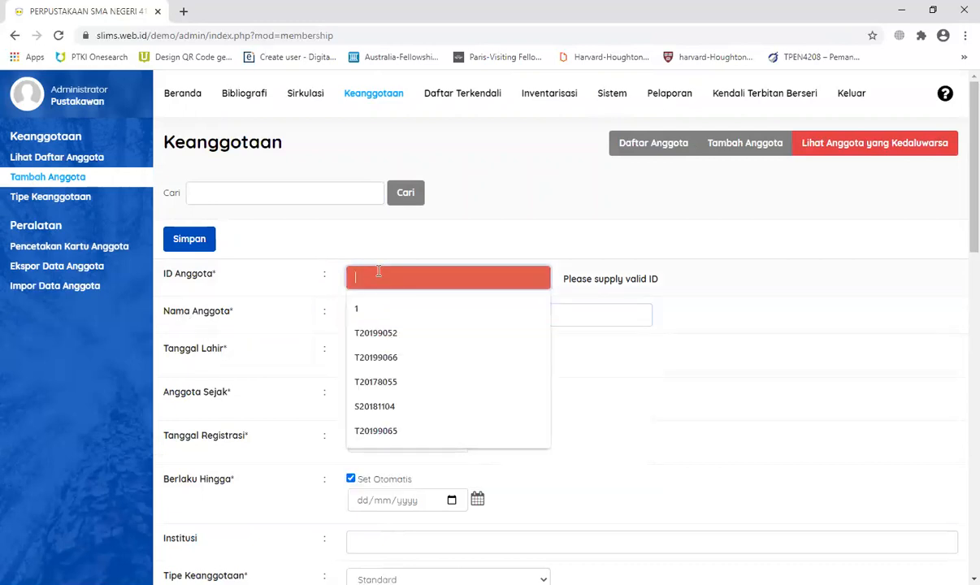
{"action": "left_click", "coordinate": [407, 333]}
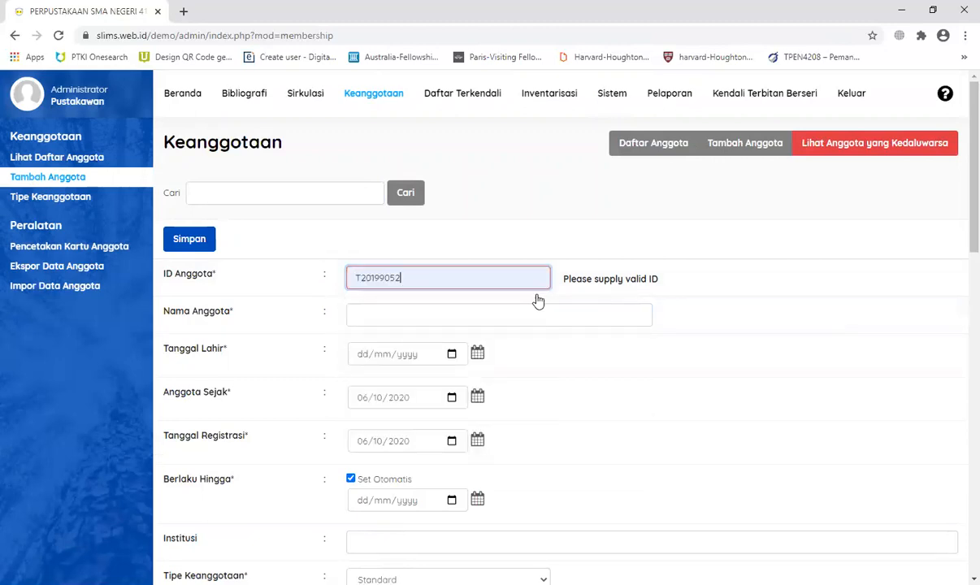
{"action": "left_click", "coordinate": [429, 274]}
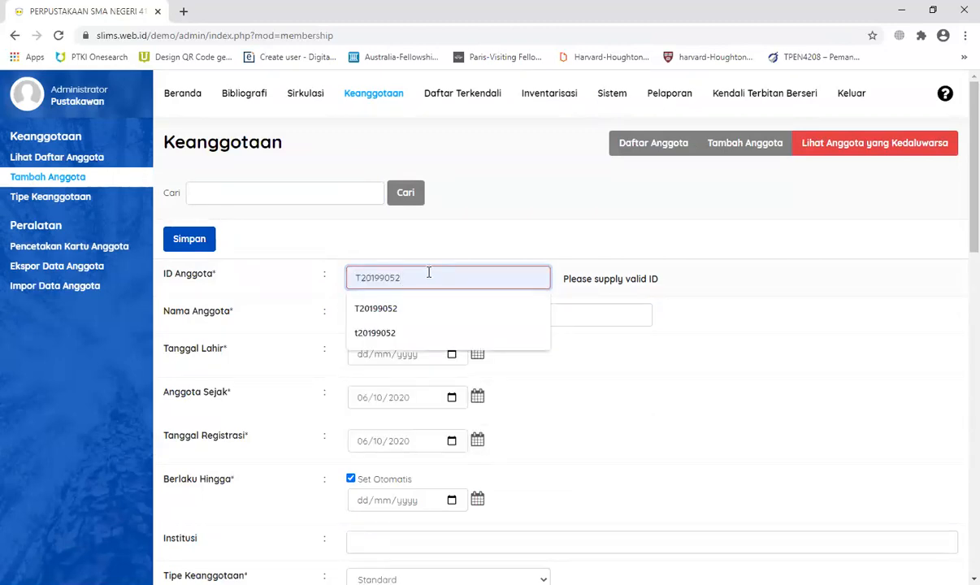
{"action": "left_click", "coordinate": [470, 229]}
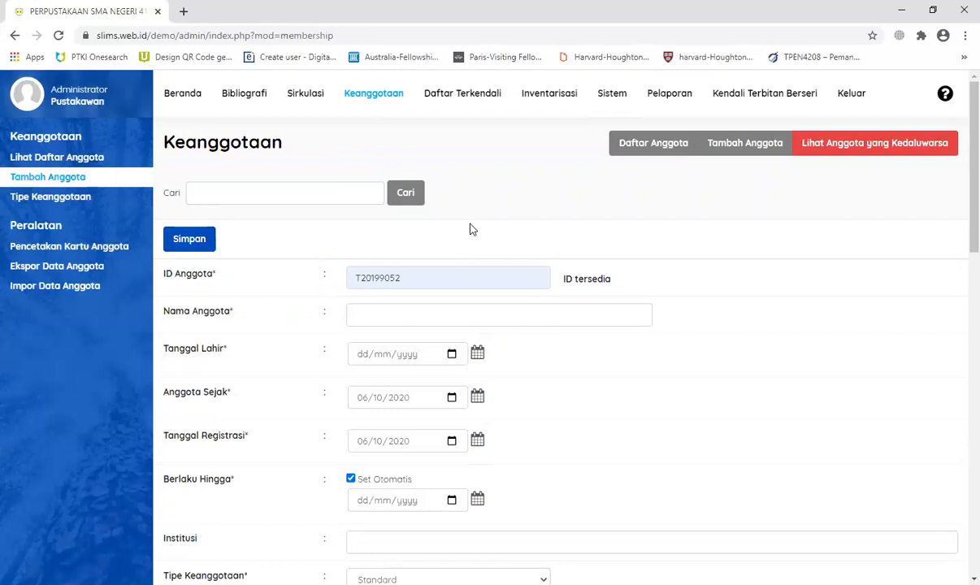
Step: Enter the member's name and pick 13 October 1999 as the birth date
{"action": "left_click", "coordinate": [465, 312]}
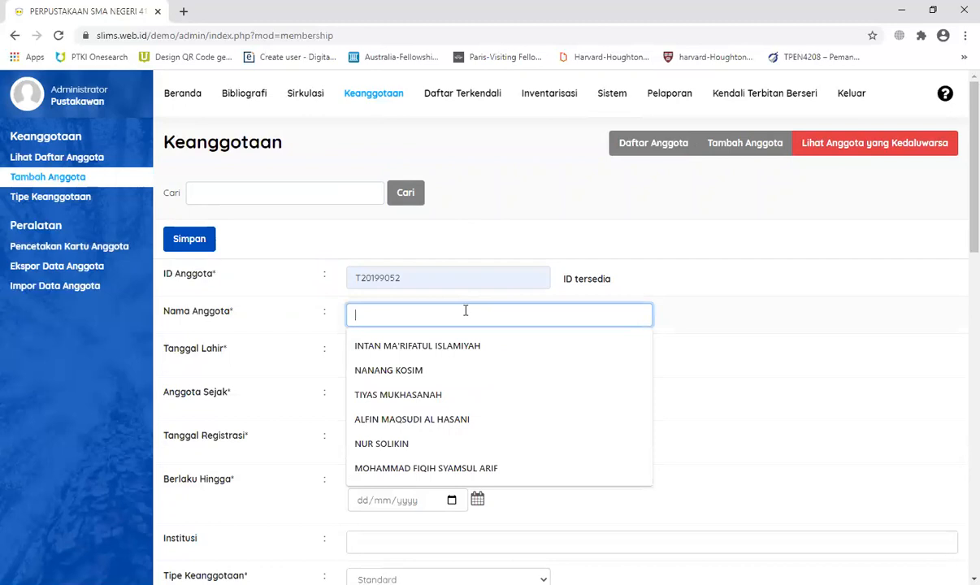
{"action": "type", "text": "Su"}
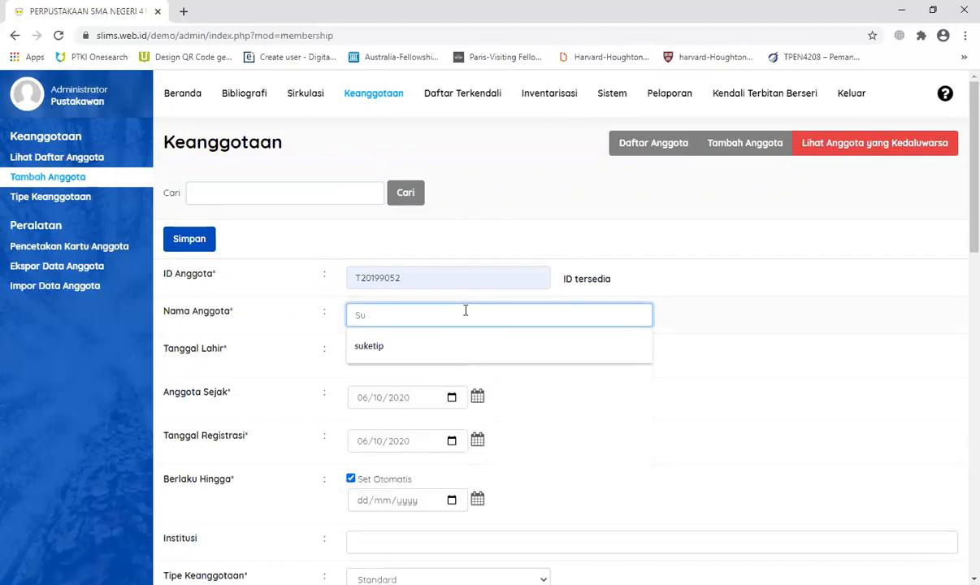
{"action": "type", "text": "rat"}
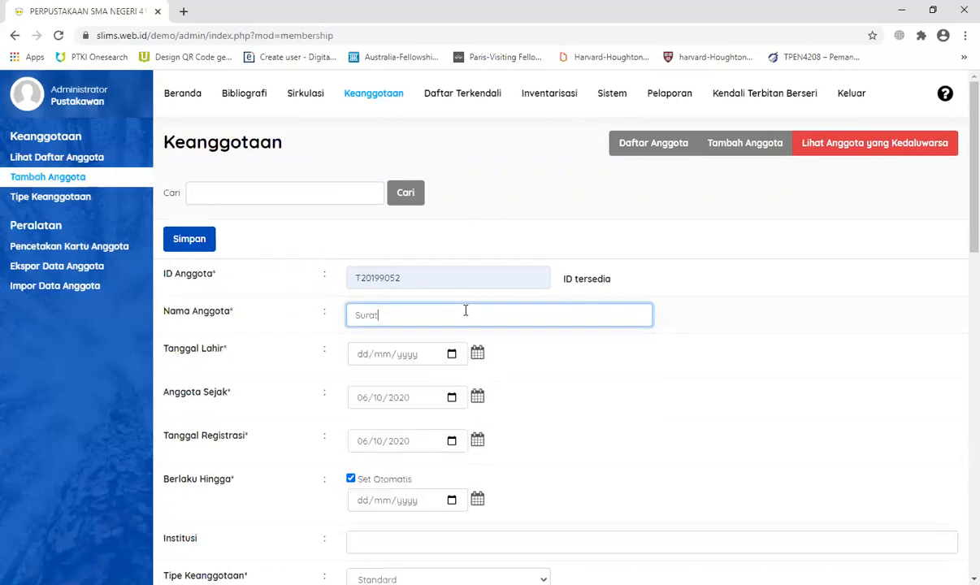
{"action": "type", "text": "min"}
{"action": "scroll", "coordinate": [591, 396], "scroll_direction": "down", "scroll_amount": 2}
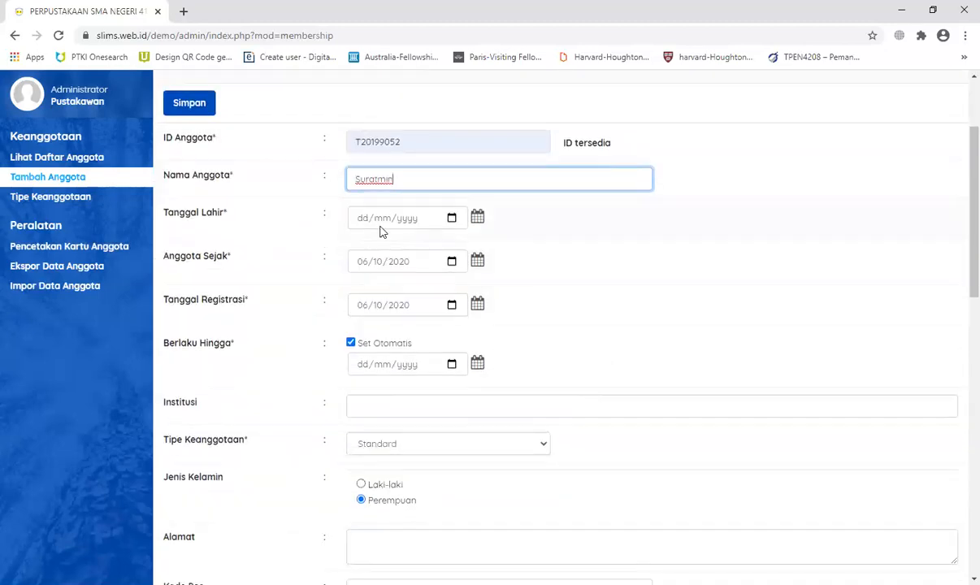
{"action": "left_click", "coordinate": [477, 217]}
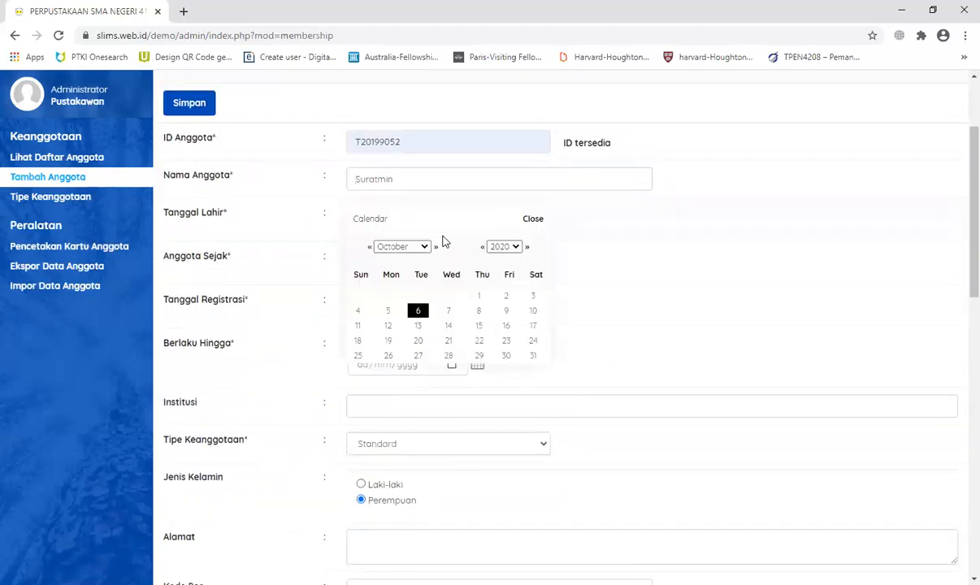
{"action": "left_click", "coordinate": [509, 248]}
{"action": "scroll", "coordinate": [487, 349], "scroll_direction": "up", "scroll_amount": 2}
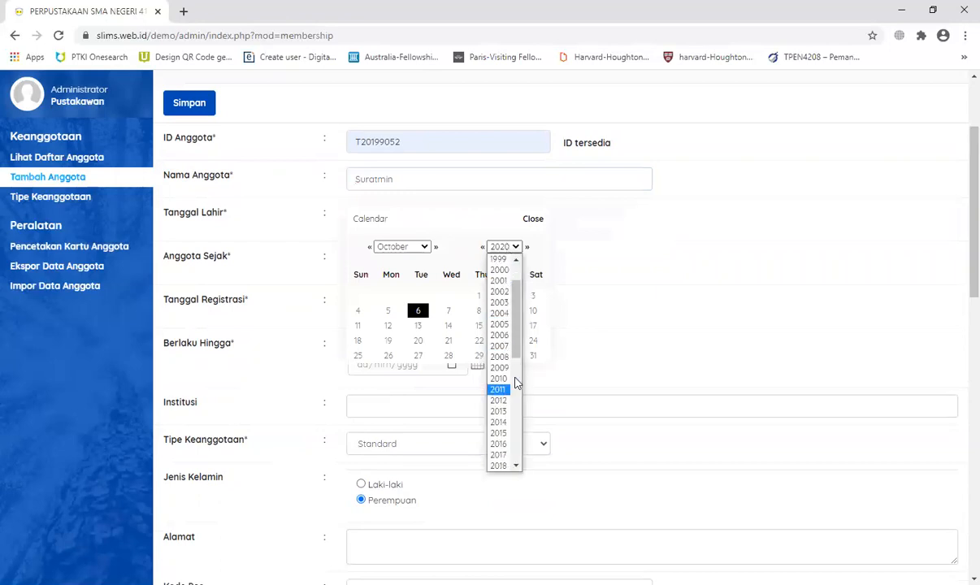
{"action": "left_click", "coordinate": [498, 258]}
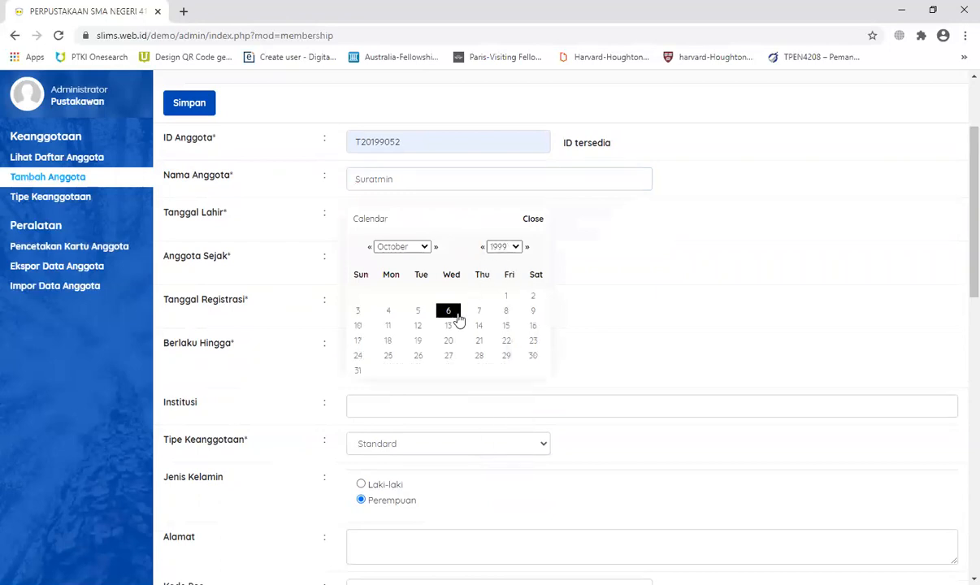
{"action": "left_click", "coordinate": [449, 325]}
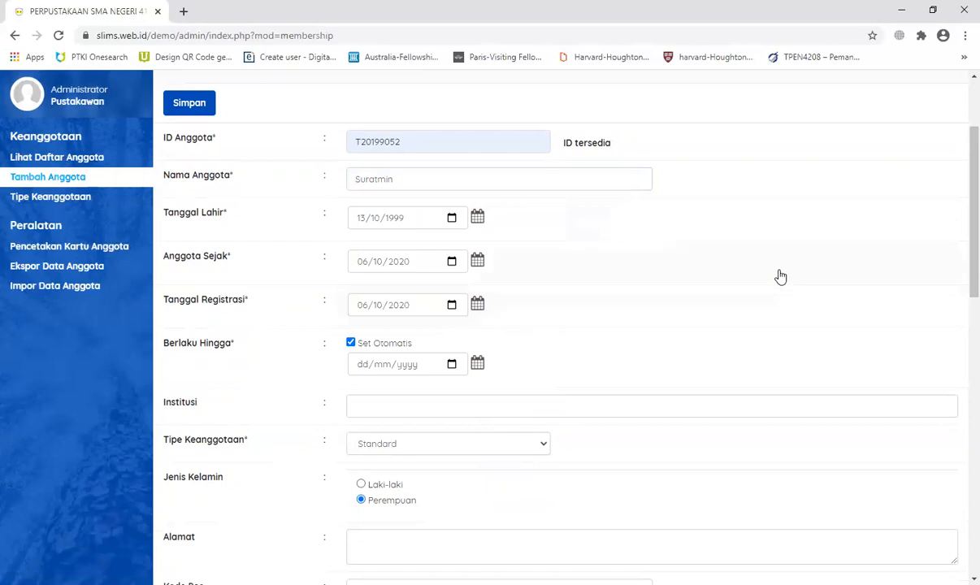
{"action": "scroll", "coordinate": [780, 277], "scroll_direction": "down", "scroll_amount": 1}
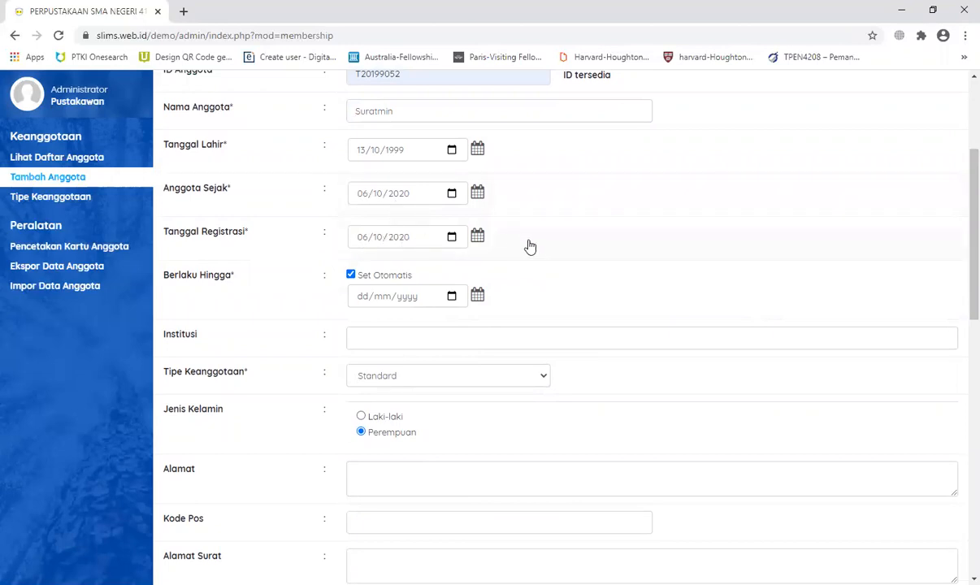
{"action": "scroll", "coordinate": [524, 244], "scroll_direction": "down", "scroll_amount": 2}
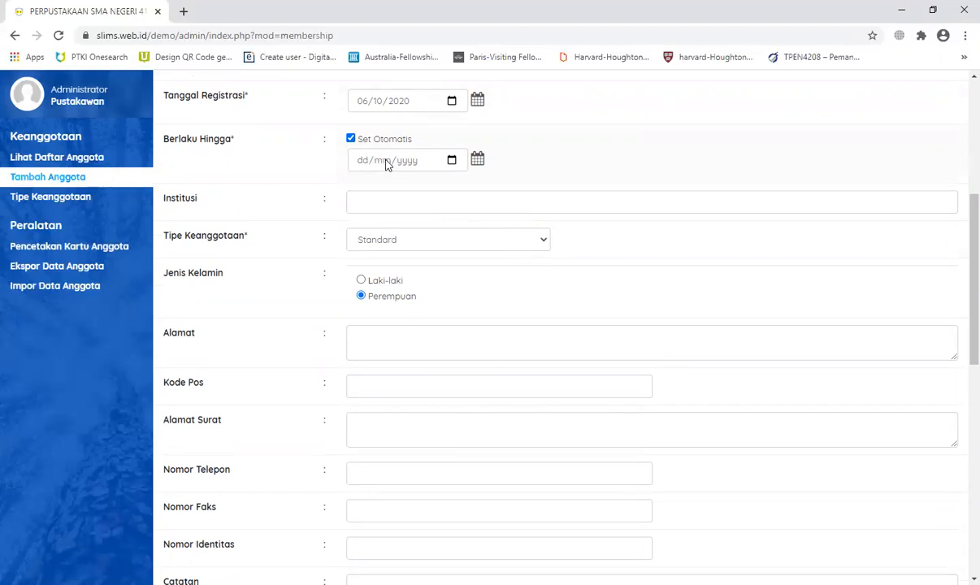
{"action": "left_click", "coordinate": [358, 200]}
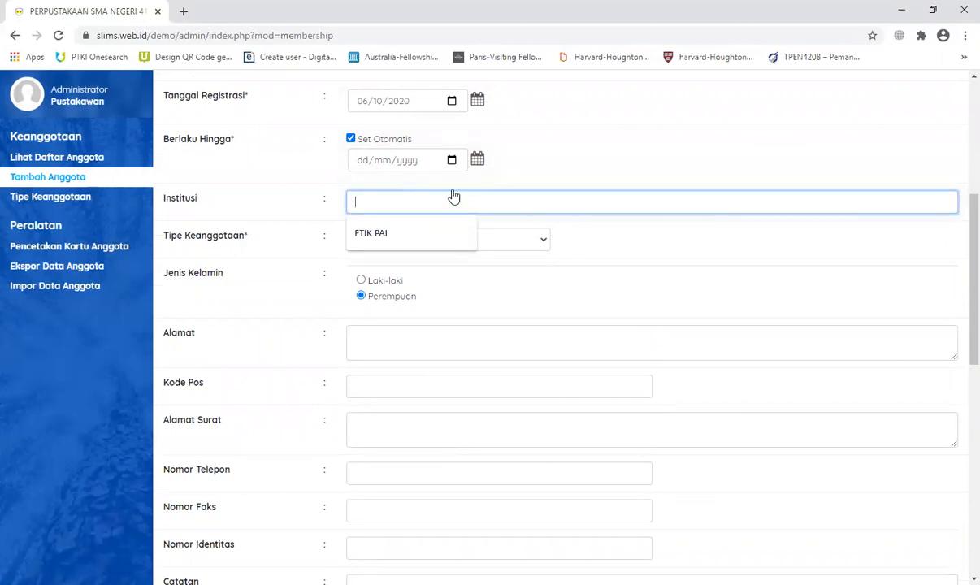
Step: Set institution Kelas 3 A, membership type Siswa and gender Laki-laki
{"action": "type", "text": "Ke"}
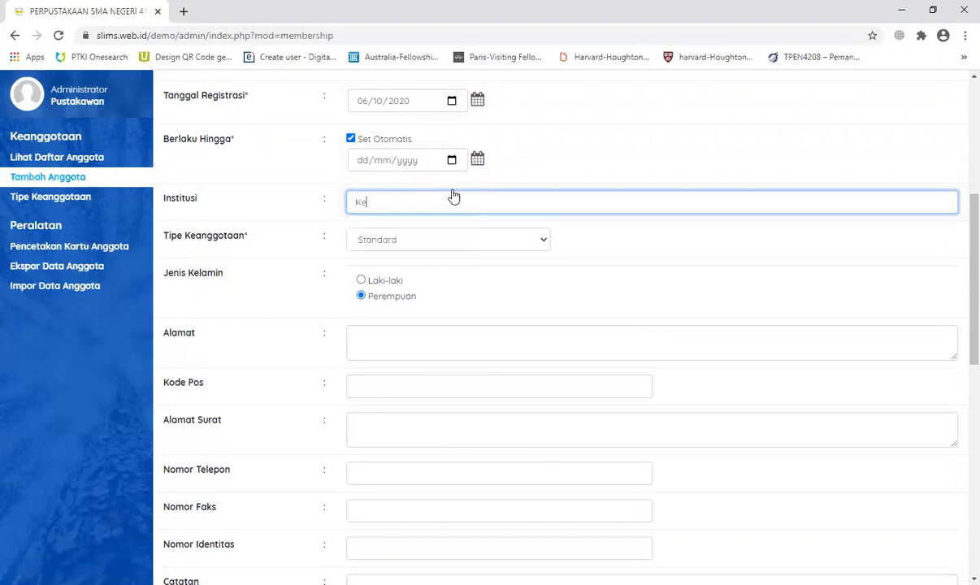
{"action": "type", "text": "las 3 A"}
{"action": "left_click", "coordinate": [531, 238]}
{"action": "left_click", "coordinate": [468, 269]}
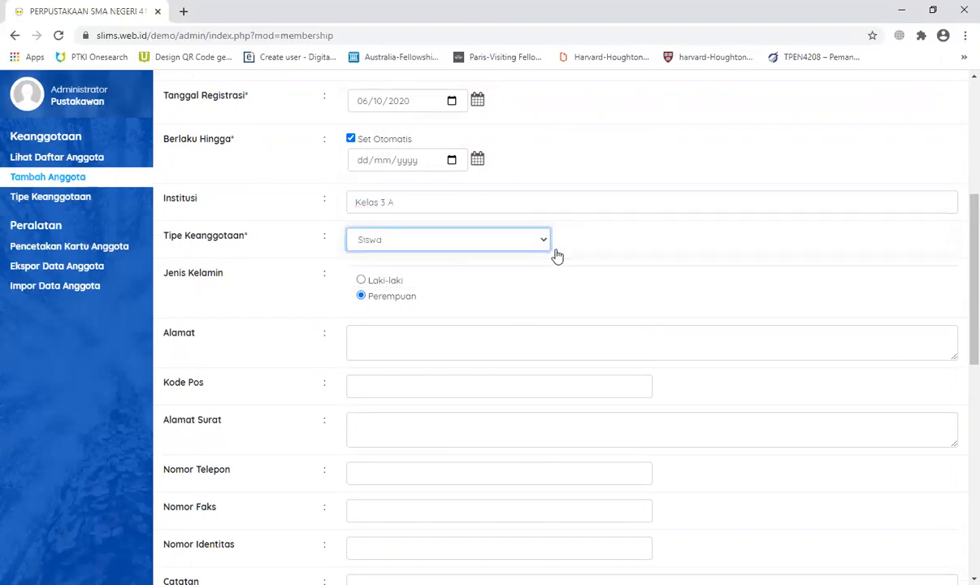
{"action": "scroll", "coordinate": [545, 255], "scroll_direction": "down", "scroll_amount": 2}
{"action": "left_click", "coordinate": [362, 145]}
Step: Enter the home address and postal code, and copy the address into the mailing address
{"action": "left_click", "coordinate": [378, 211]}
{"action": "type", "text": "Jl. "}
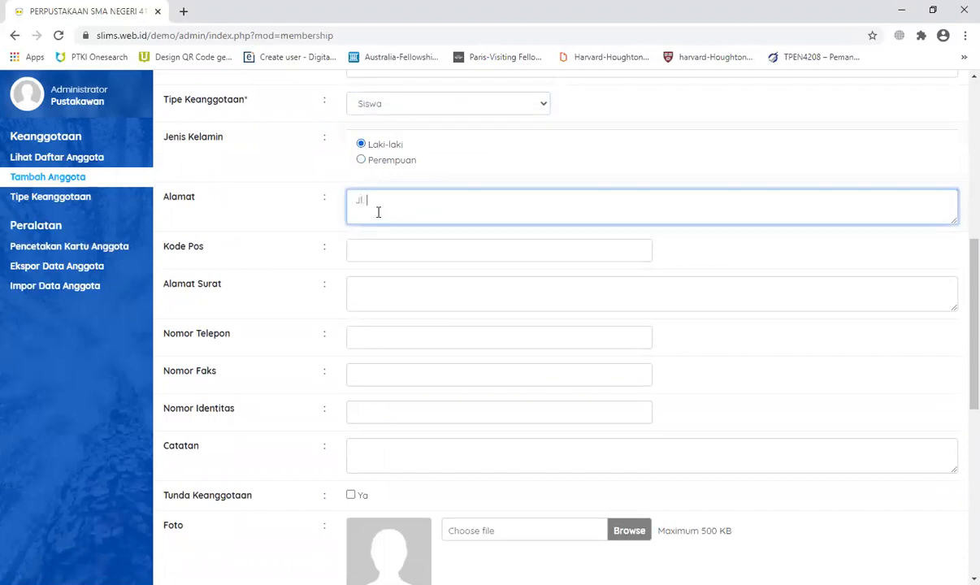
{"action": "type", "text": "Suka-suka Surabaya"}
{"action": "left_click", "coordinate": [375, 250]}
{"action": "type", "text": "0253458"}
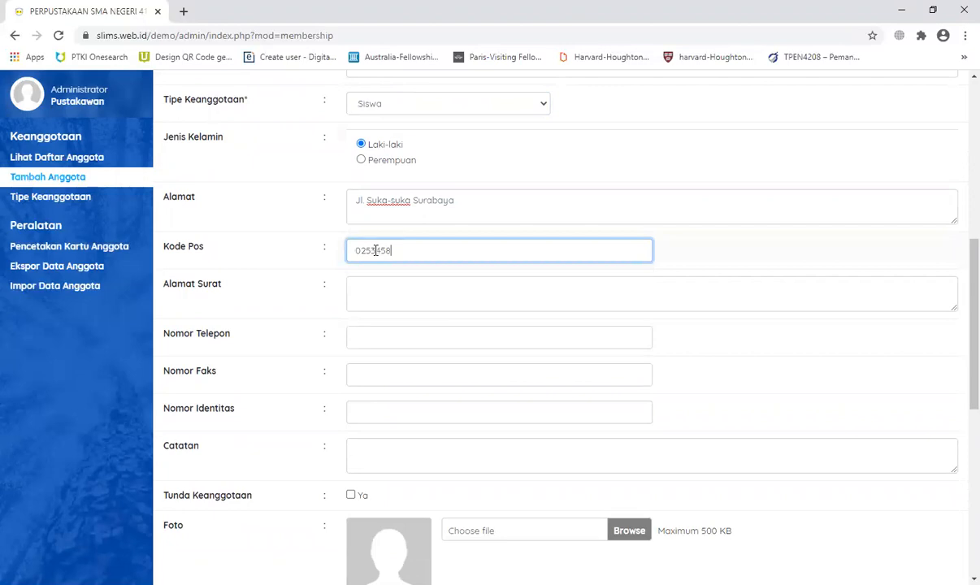
{"action": "key", "text": "Tab"}
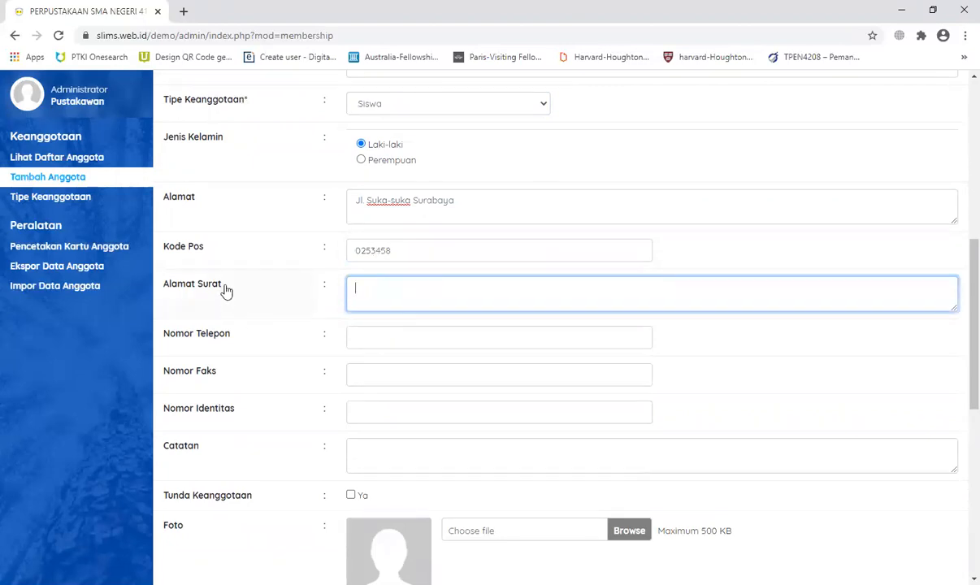
{"action": "left_click", "coordinate": [414, 202]}
{"action": "left_click_drag", "start_coordinate": [350, 200], "coordinate": [458, 207]}
{"action": "key", "text": "ctrl+c"}
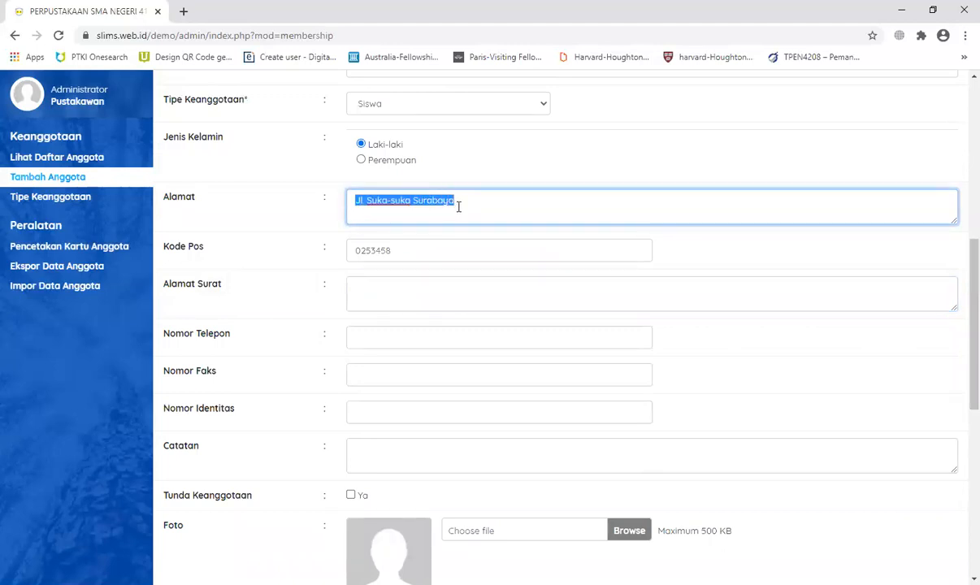
{"action": "left_click", "coordinate": [443, 287]}
{"action": "key", "text": "ctrl+v"}
{"action": "scroll", "coordinate": [444, 285], "scroll_direction": "down", "scroll_amount": 2}
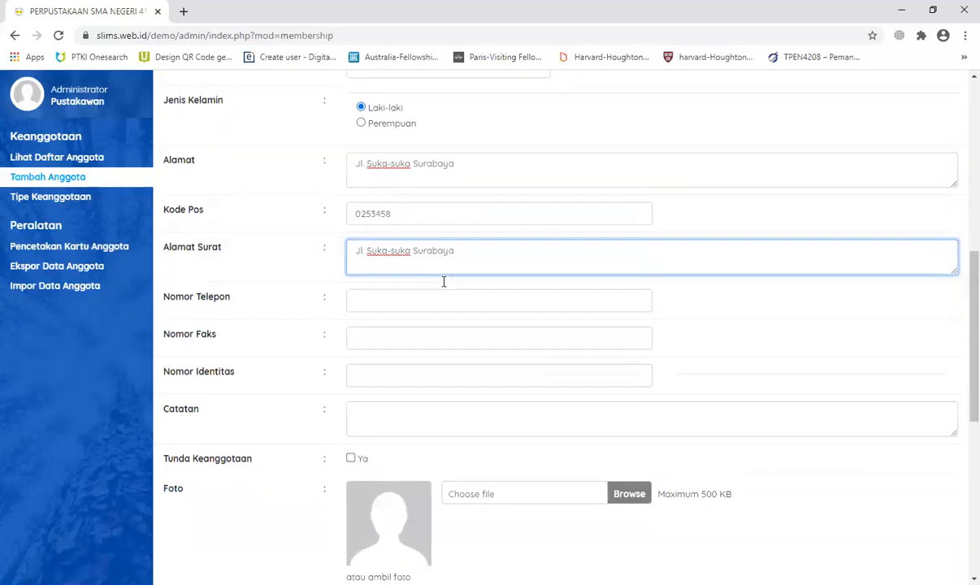
Step: Fill in the member's phone number, fax number and identity number
{"action": "left_click", "coordinate": [416, 271]}
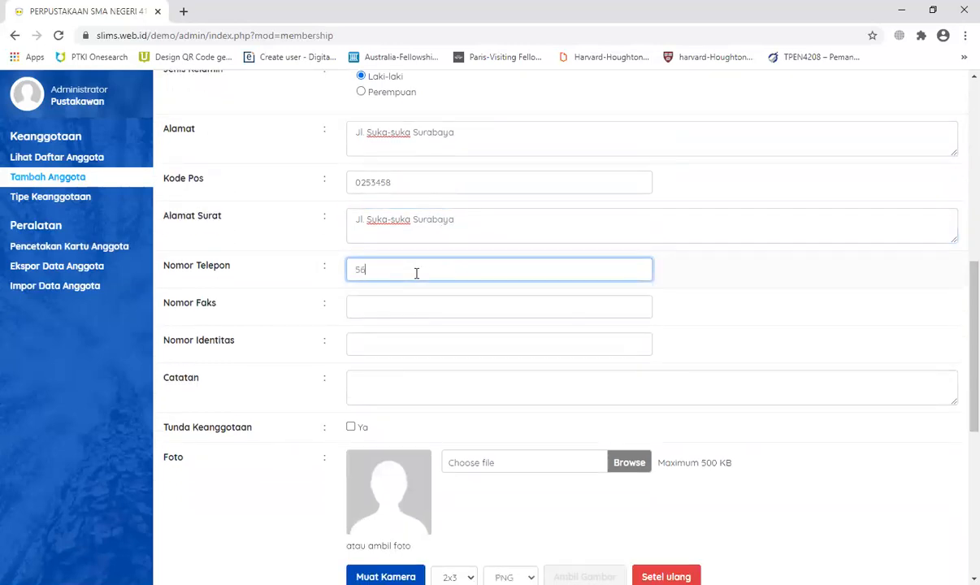
{"action": "key", "text": "Home"}
{"action": "left_click", "coordinate": [389, 306]}
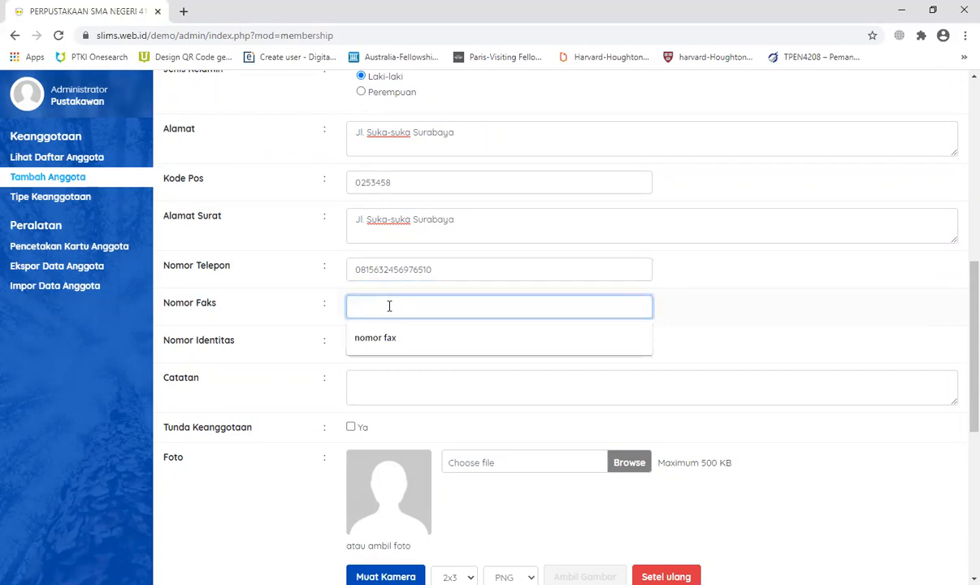
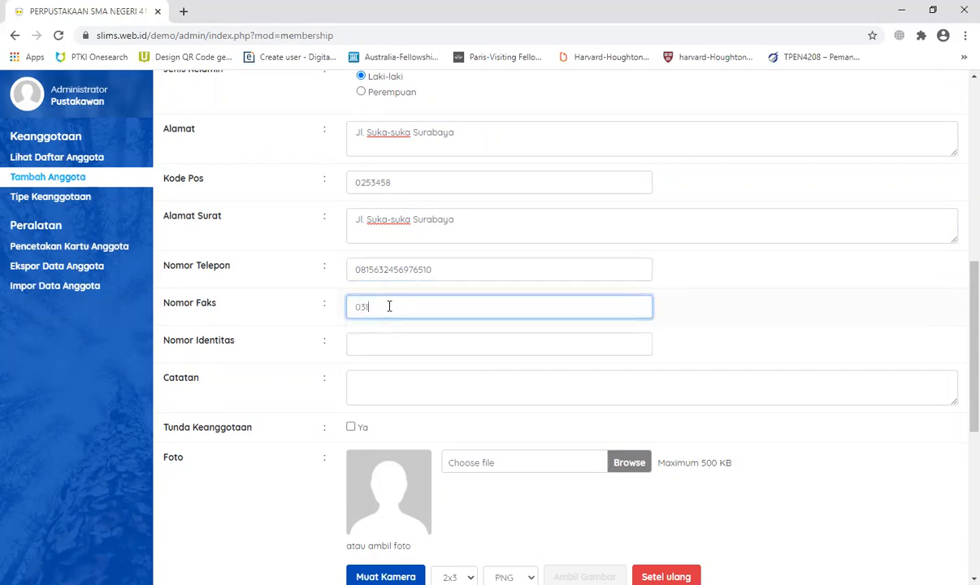
{"action": "left_click", "coordinate": [401, 347]}
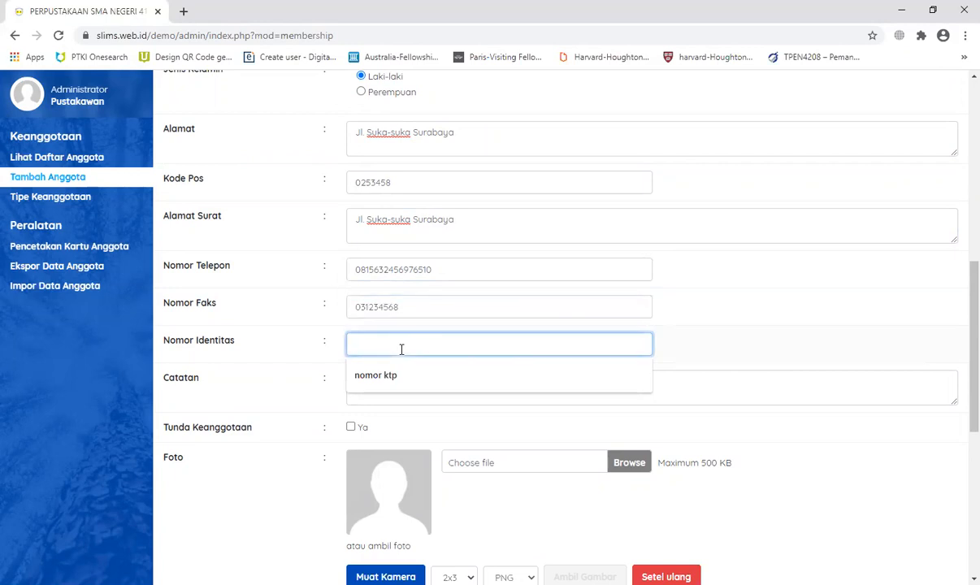
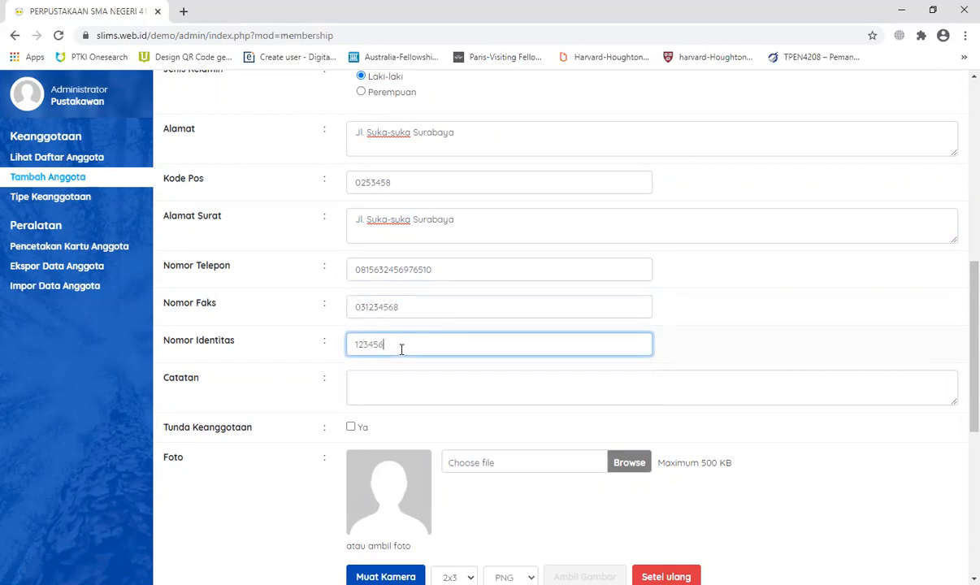
Step: Skip the file upload, allow the webcam, and capture the member's photo from it
{"action": "scroll", "coordinate": [468, 354], "scroll_direction": "down", "scroll_amount": 2}
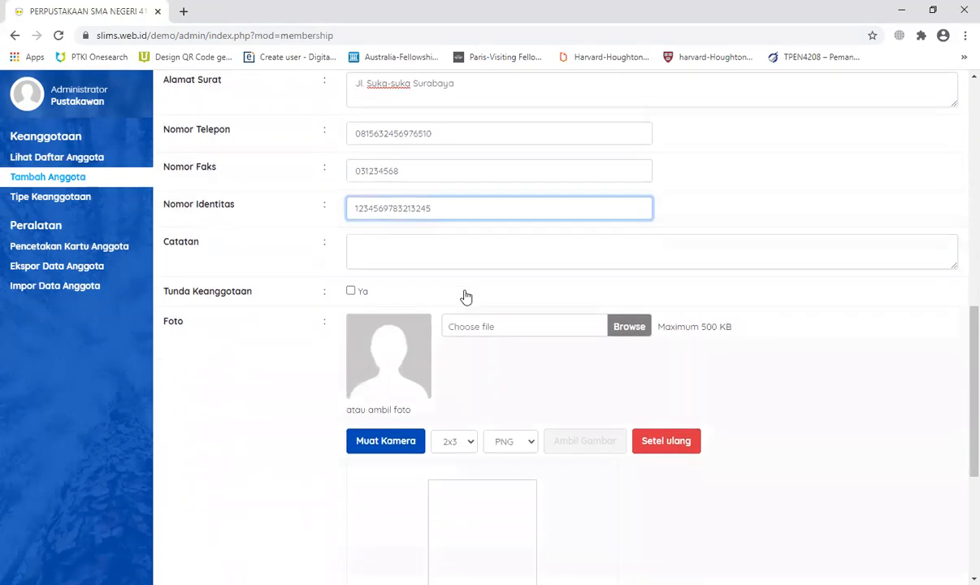
{"action": "left_click", "coordinate": [467, 253]}
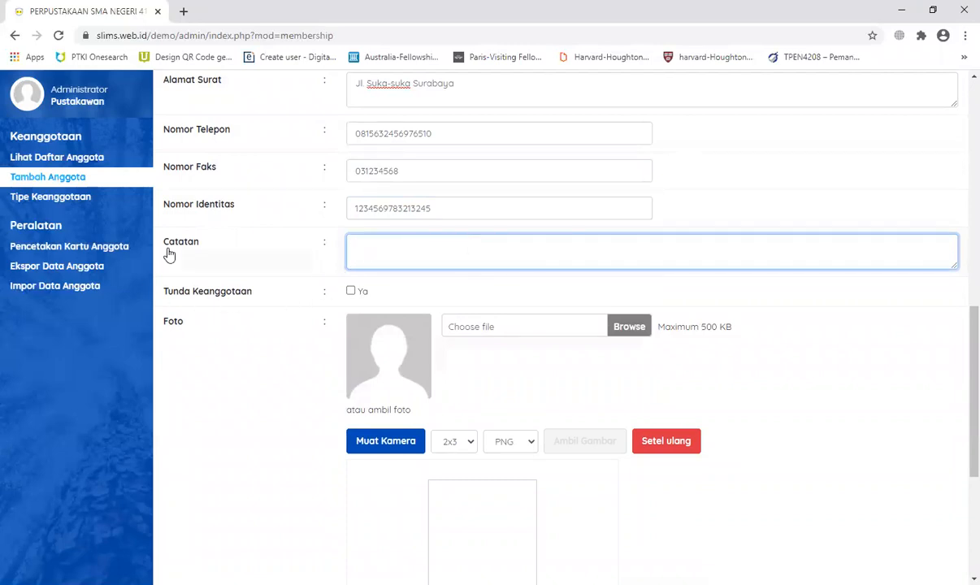
{"action": "scroll", "coordinate": [355, 313], "scroll_direction": "down", "scroll_amount": 1}
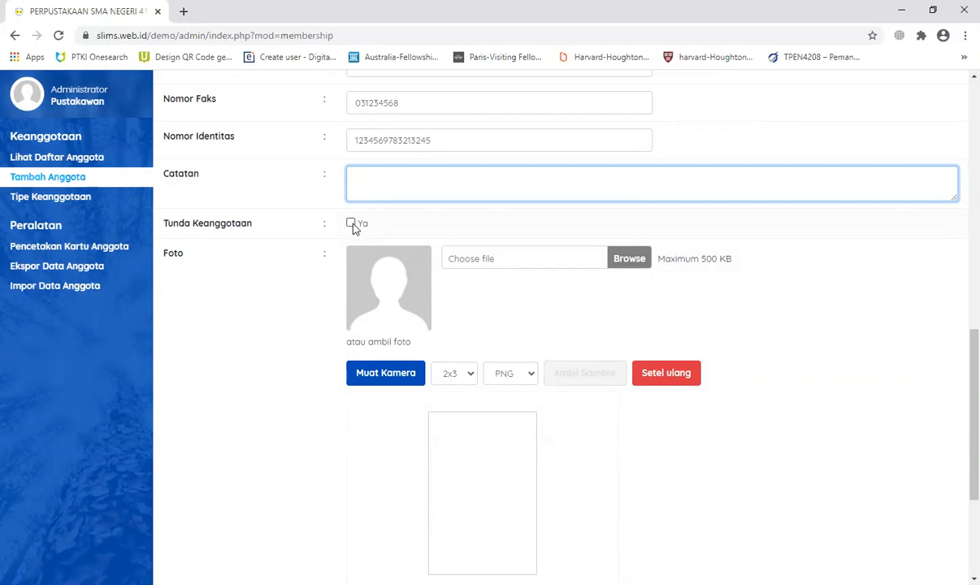
{"action": "scroll", "coordinate": [431, 325], "scroll_direction": "down", "scroll_amount": 1}
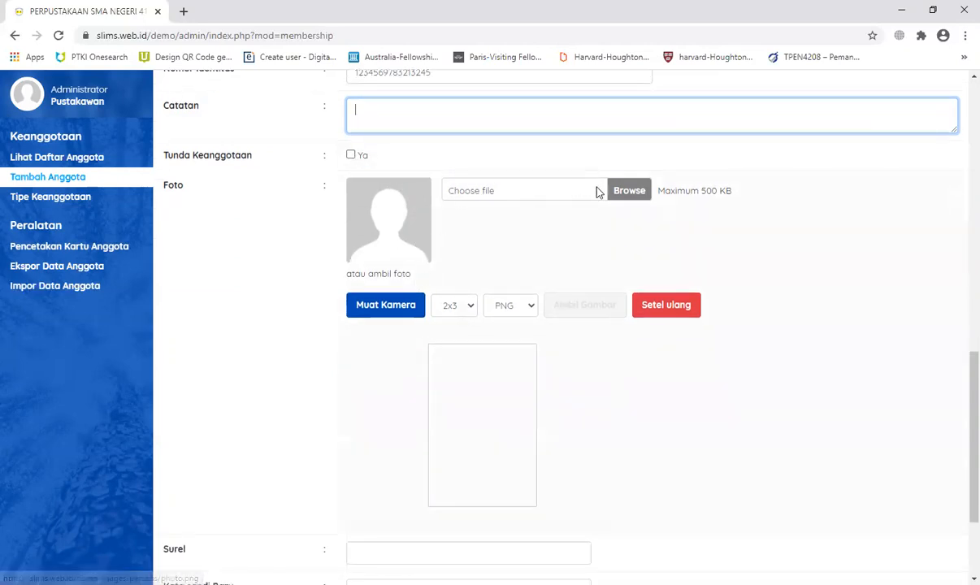
{"action": "left_click", "coordinate": [628, 196]}
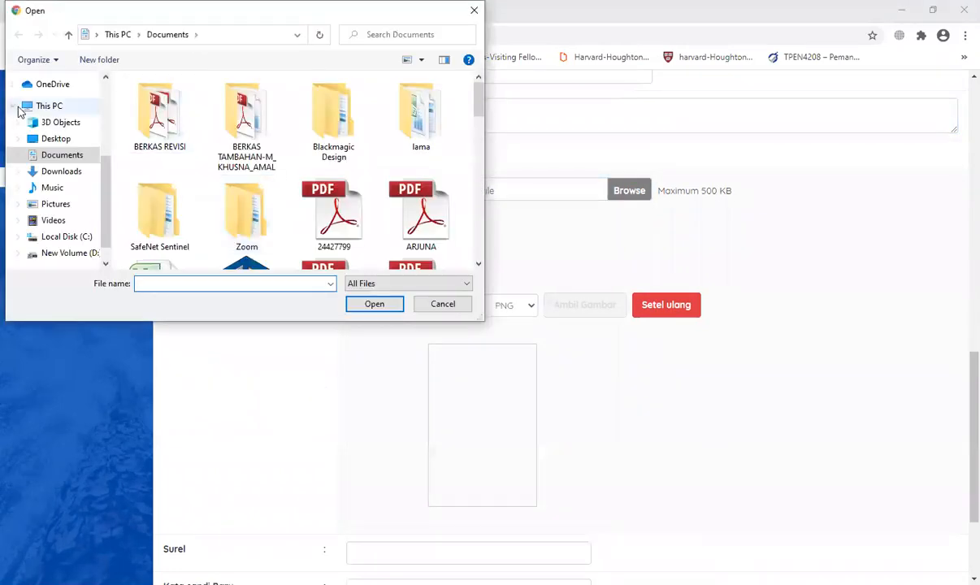
{"action": "left_click", "coordinate": [440, 305]}
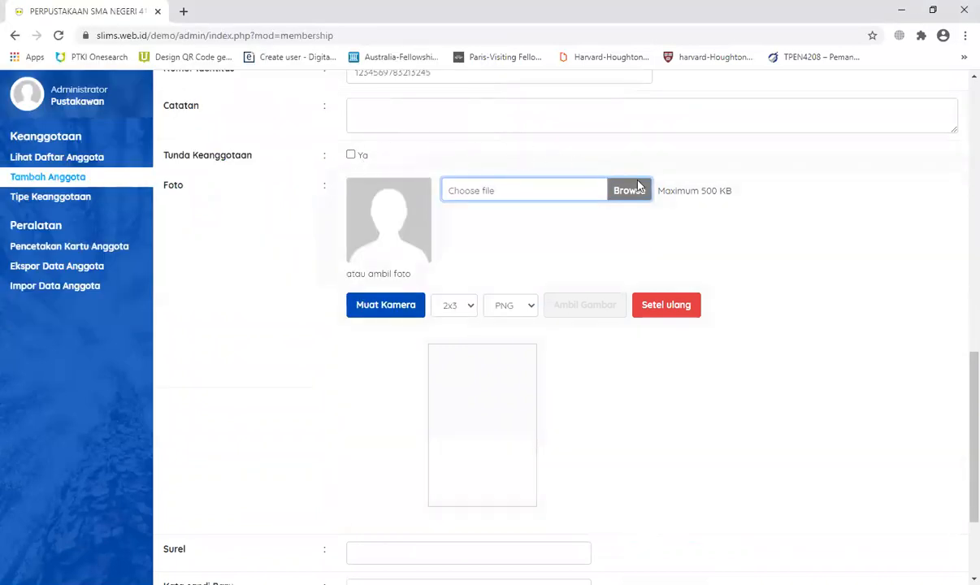
{"action": "left_click", "coordinate": [384, 314]}
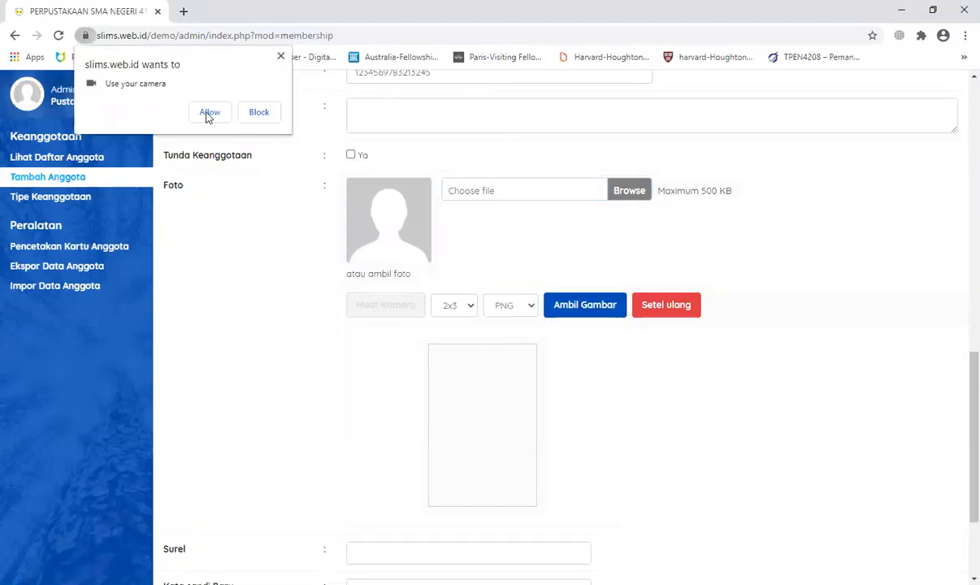
{"action": "left_click", "coordinate": [209, 113]}
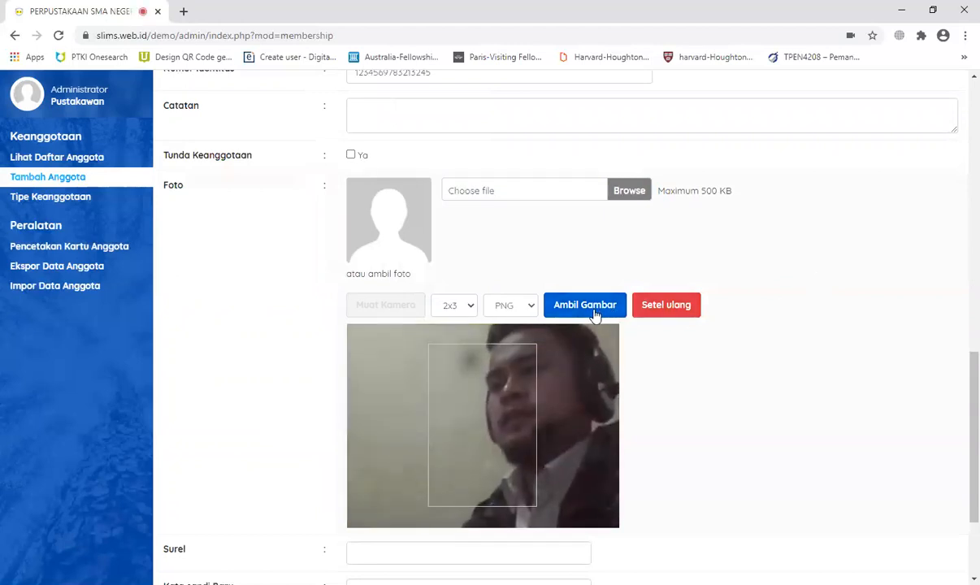
{"action": "left_click", "coordinate": [594, 314]}
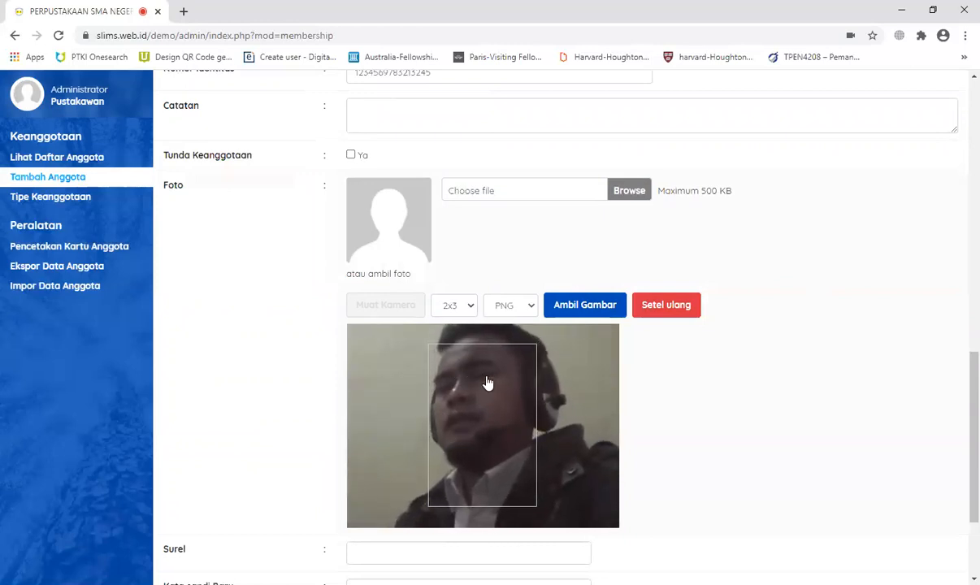
{"action": "left_click", "coordinate": [583, 307]}
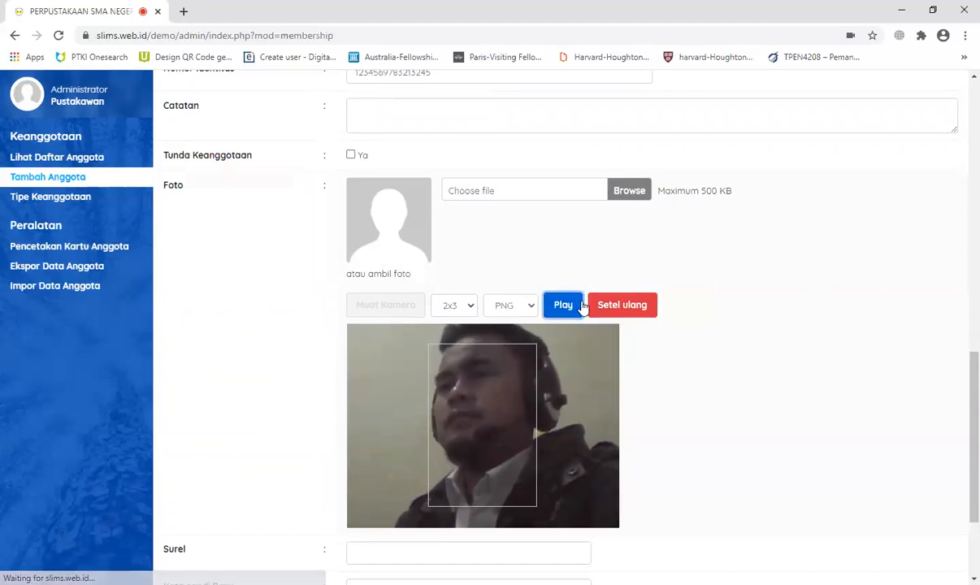
{"action": "scroll", "coordinate": [813, 325], "scroll_direction": "down", "scroll_amount": 3}
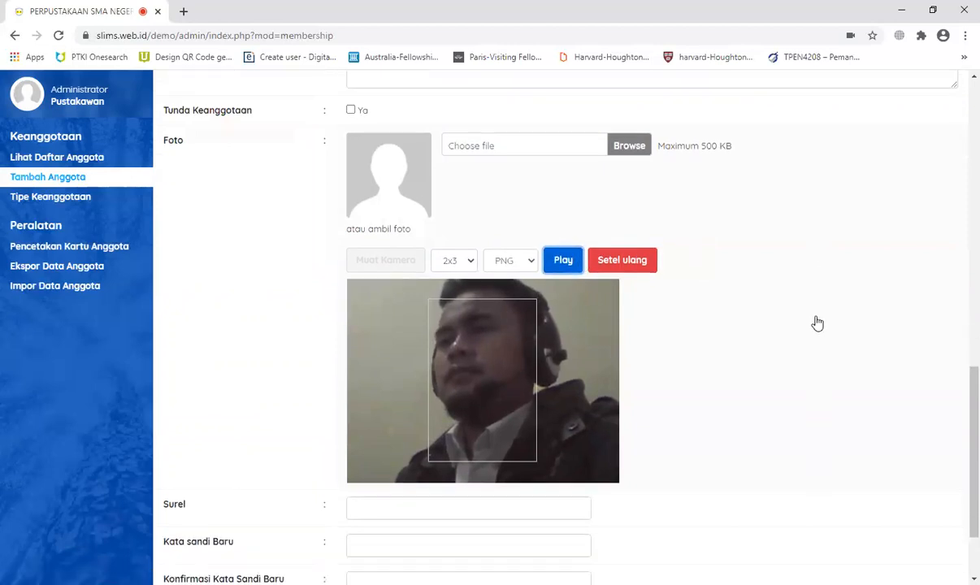
Step: Enter the member's e-mail address and a matching new password, then save the member
{"action": "left_click", "coordinate": [423, 400]}
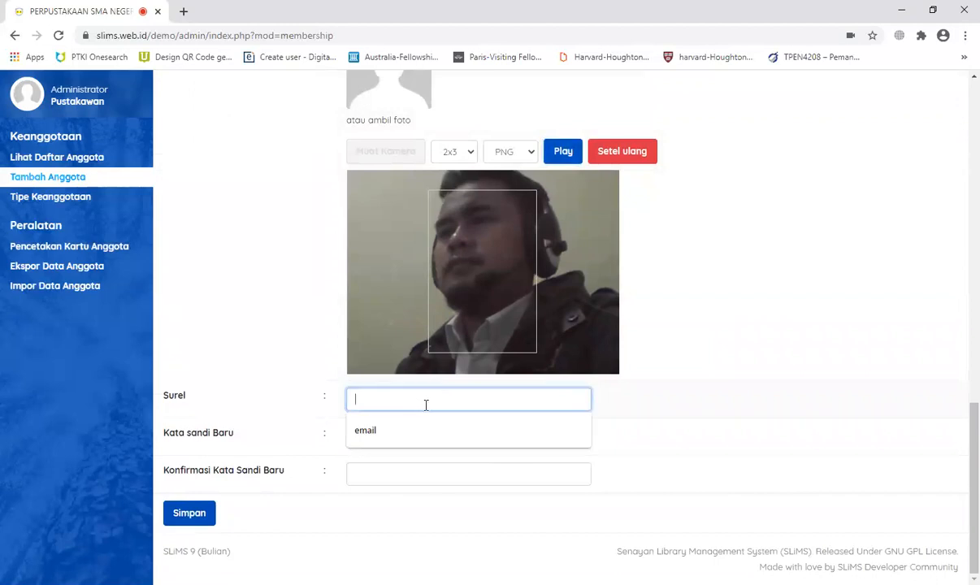
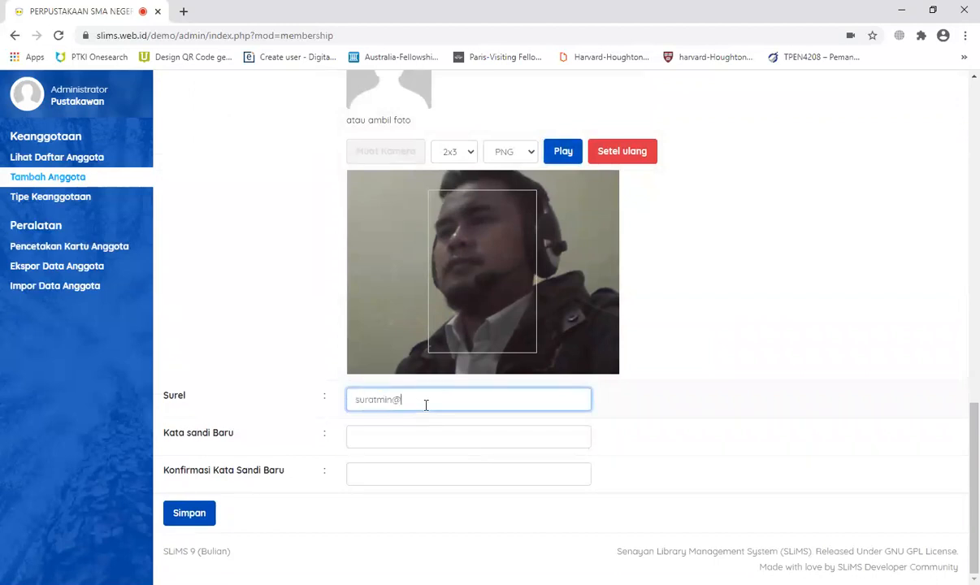
{"action": "key", "text": "Tab"}
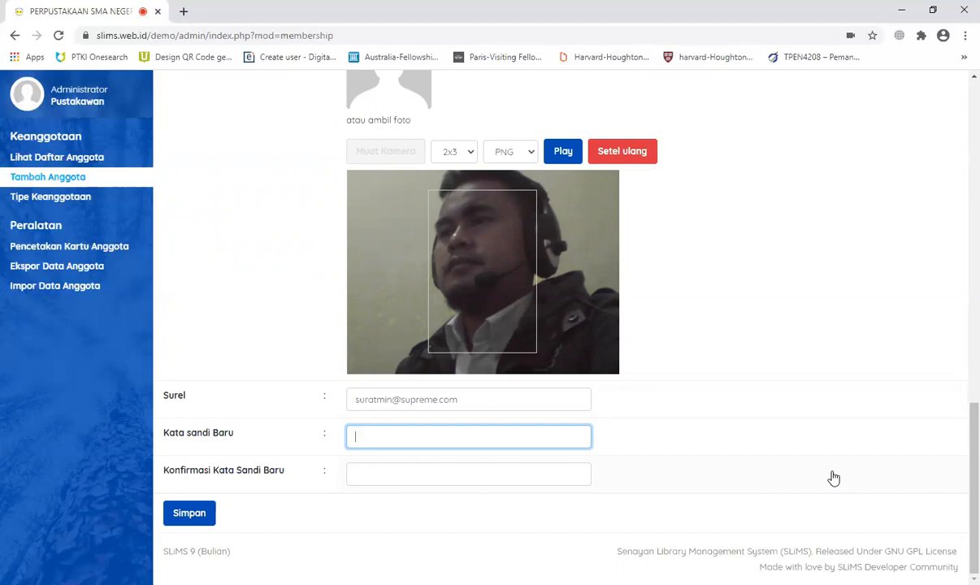
{"action": "scroll", "coordinate": [833, 478], "scroll_direction": "up", "scroll_amount": 9}
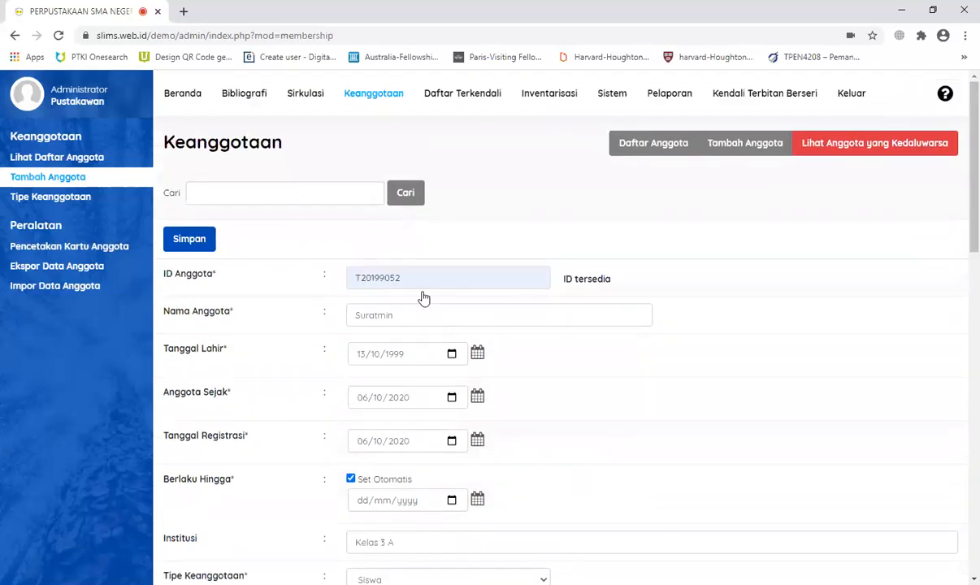
{"action": "scroll", "coordinate": [422, 309], "scroll_direction": "down", "scroll_amount": 15}
{"action": "left_click", "coordinate": [401, 438]}
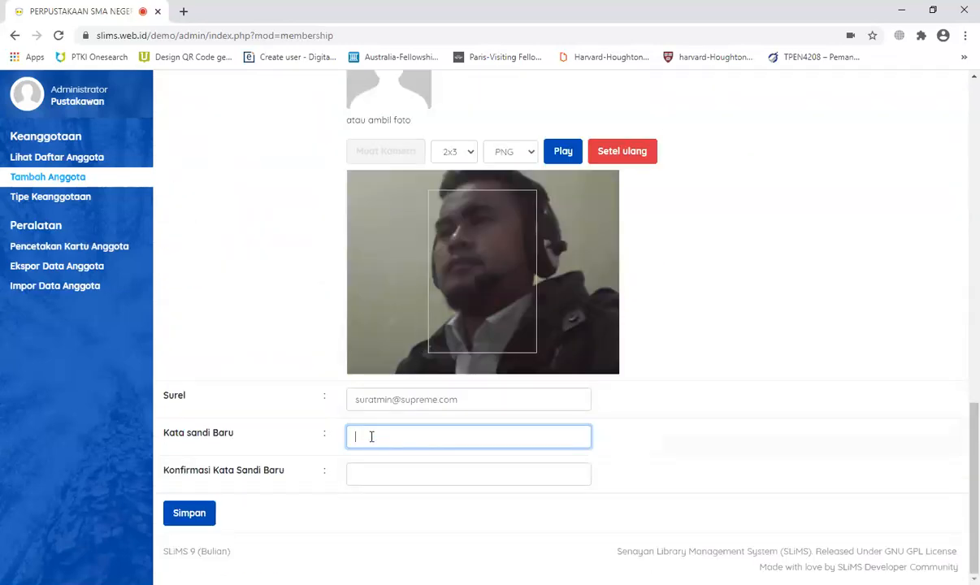
{"action": "type", "text": "•••••"}
{"action": "key", "text": "Tab"}
{"action": "type", "text": "•••••"}
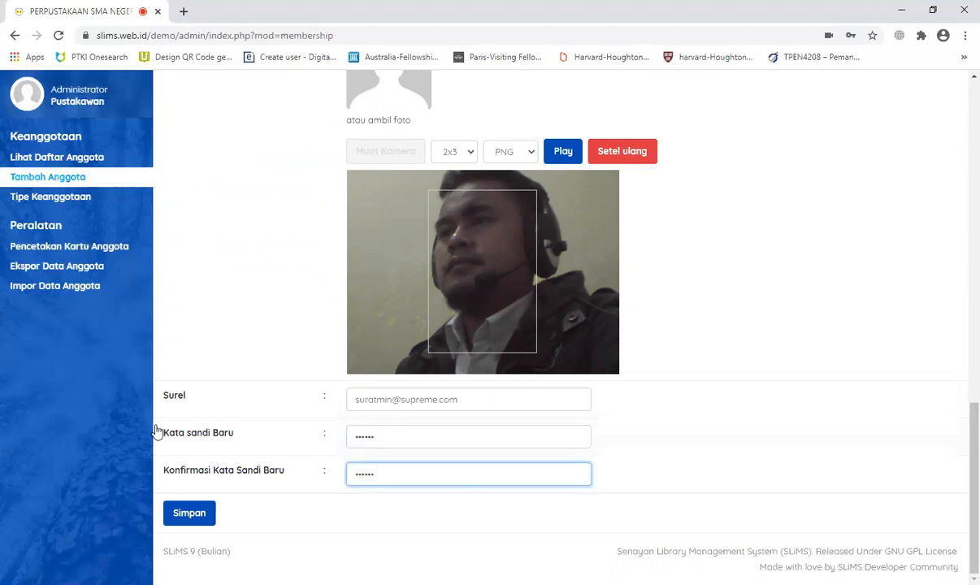
{"action": "left_click", "coordinate": [190, 514]}
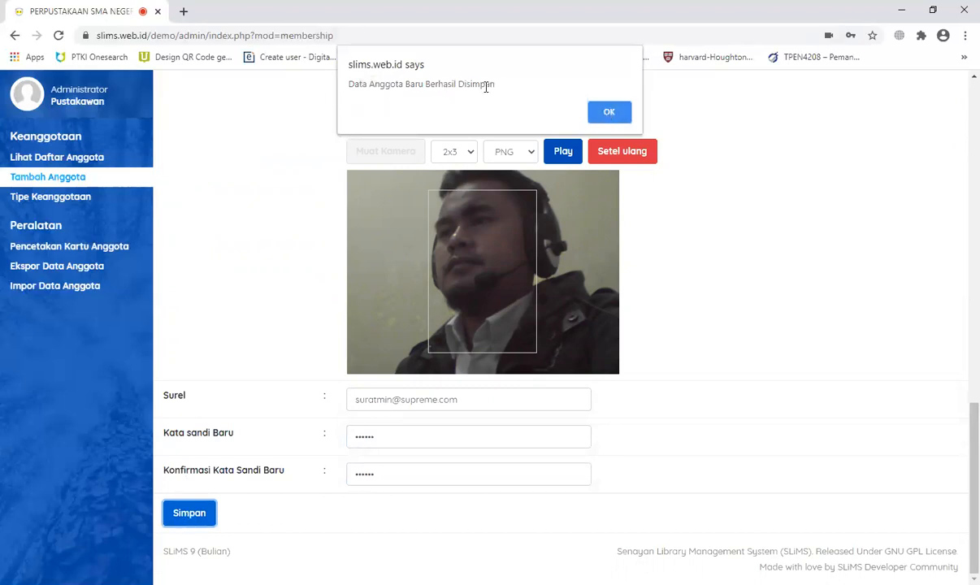
Step: Dismiss the saved and photo-uploaded alerts, then open the new Siswa member's record for editing
{"action": "left_click", "coordinate": [611, 116]}
{"action": "left_click", "coordinate": [598, 112]}
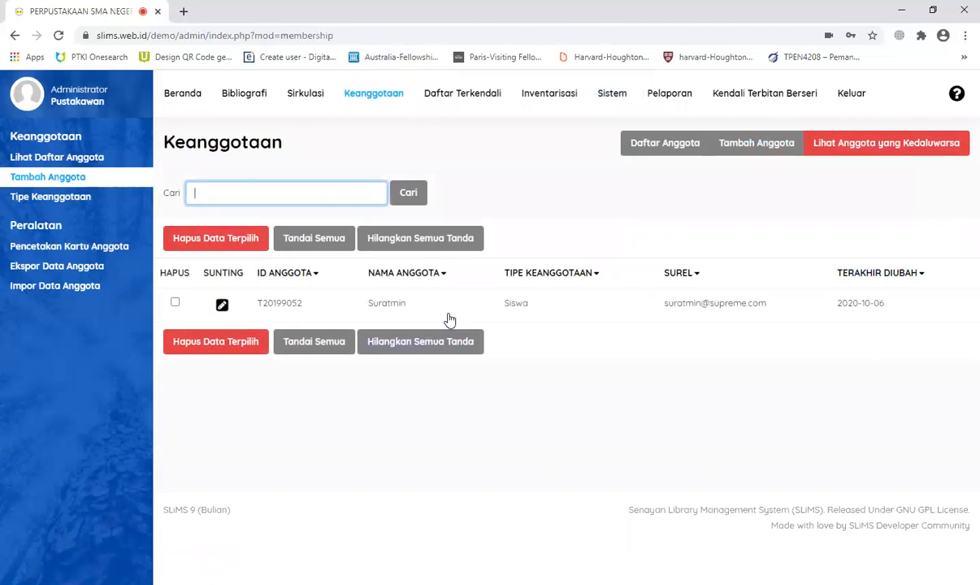
{"action": "left_click", "coordinate": [222, 305]}
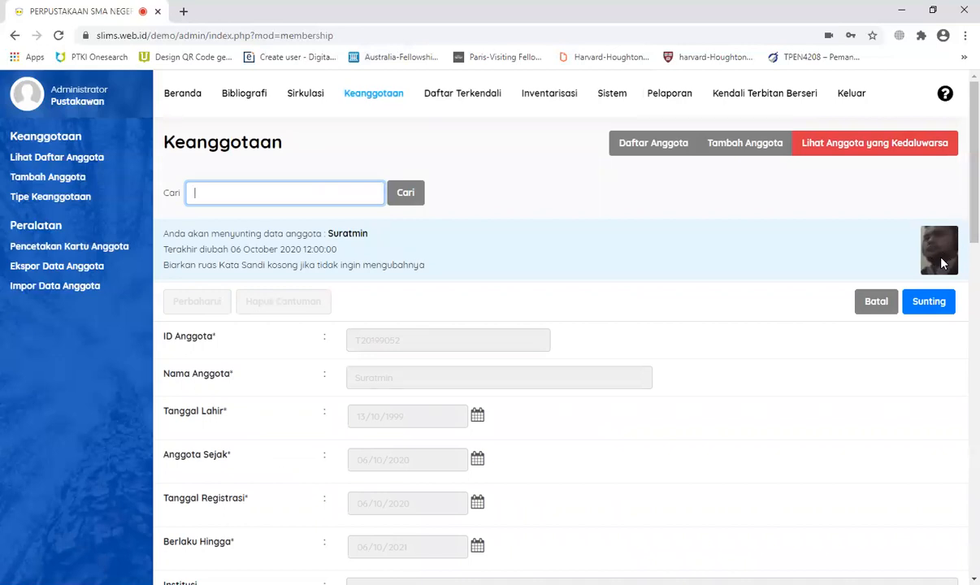
{"action": "left_click", "coordinate": [868, 304]}
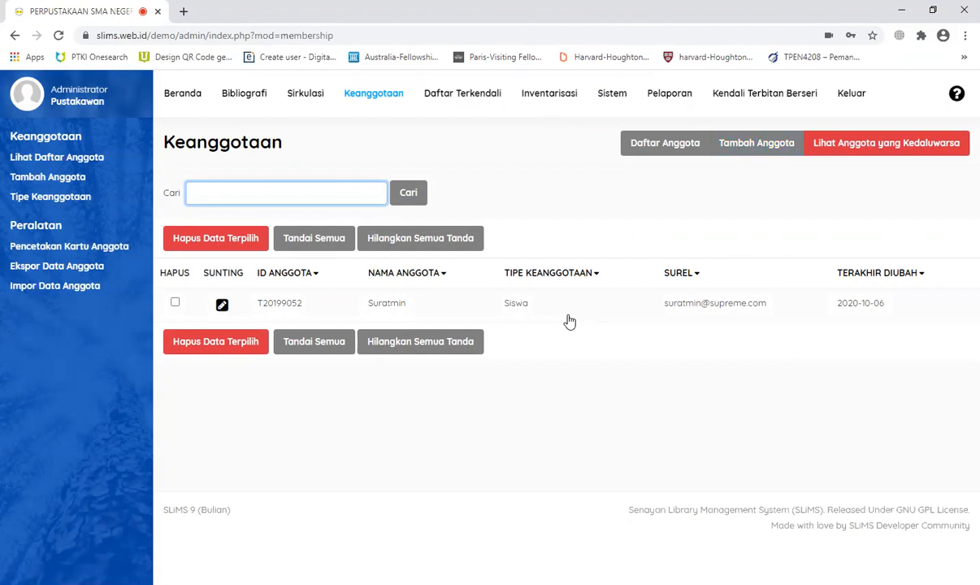
{"action": "left_click", "coordinate": [221, 308]}
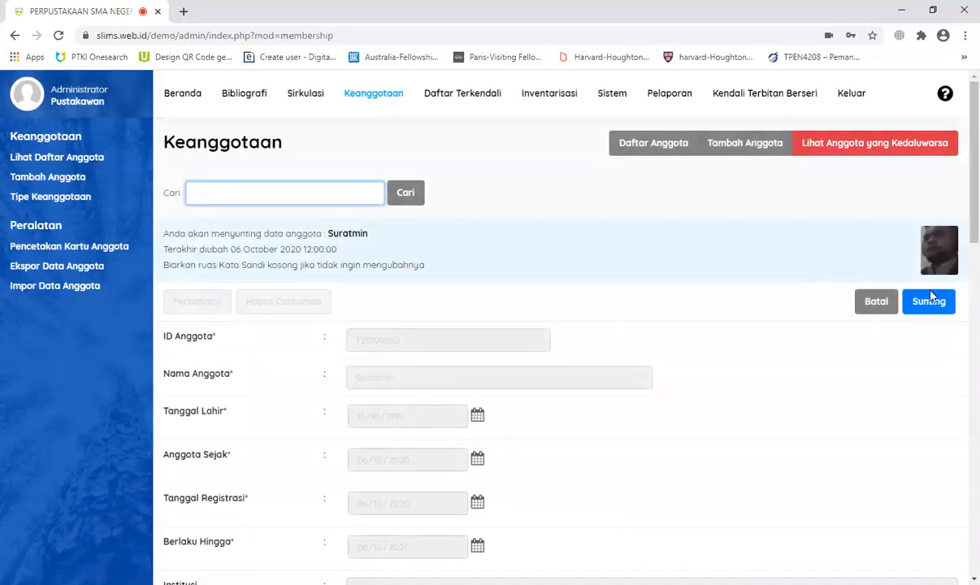
{"action": "left_click", "coordinate": [878, 307]}
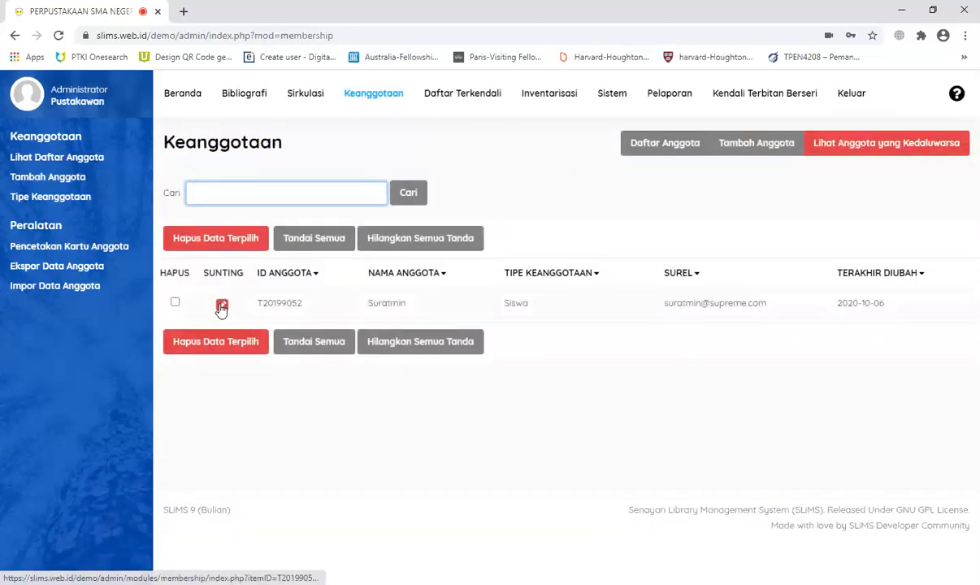
{"action": "left_click", "coordinate": [55, 158]}
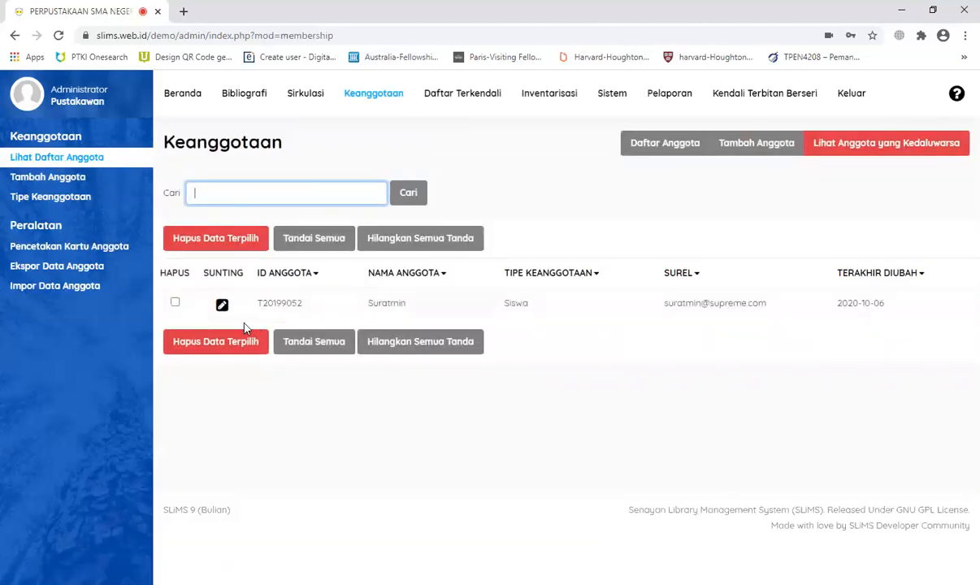
{"action": "left_click", "coordinate": [222, 304]}
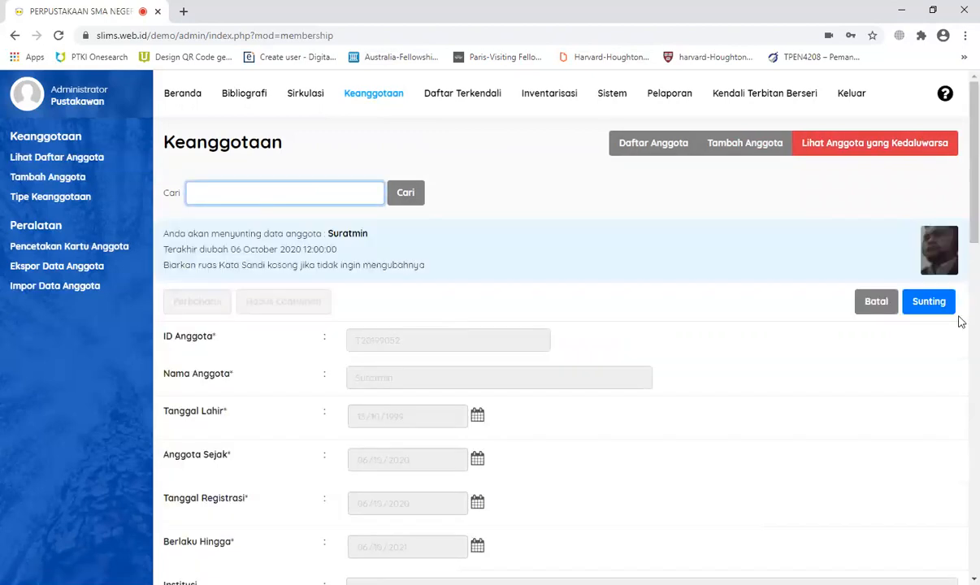
Step: Edit the member's Institusi field from 'Kelas 3 A' to 'Kelas 5 A'
{"action": "left_click", "coordinate": [934, 305]}
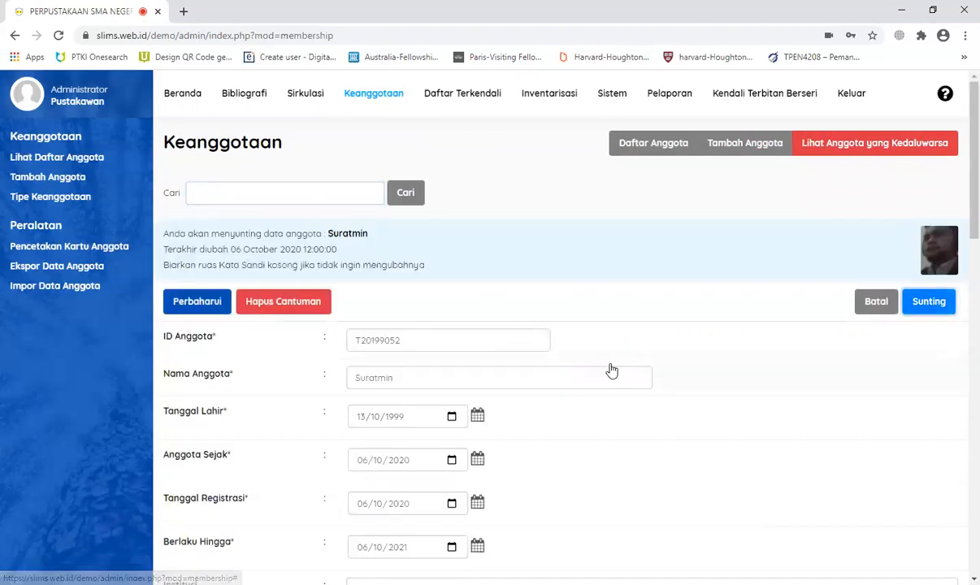
{"action": "scroll", "coordinate": [623, 393], "scroll_direction": "down", "scroll_amount": 3}
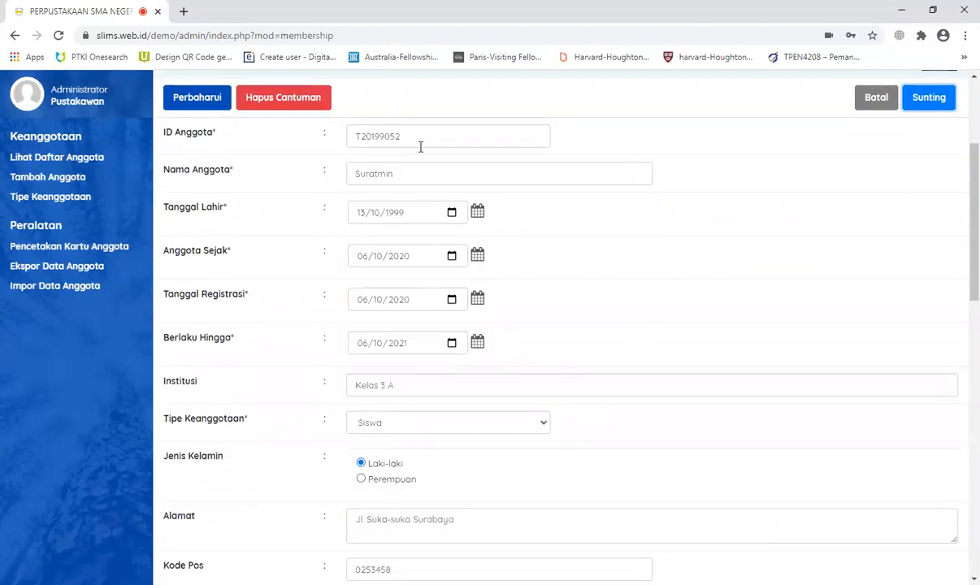
{"action": "scroll", "coordinate": [437, 394], "scroll_direction": "down", "scroll_amount": 3}
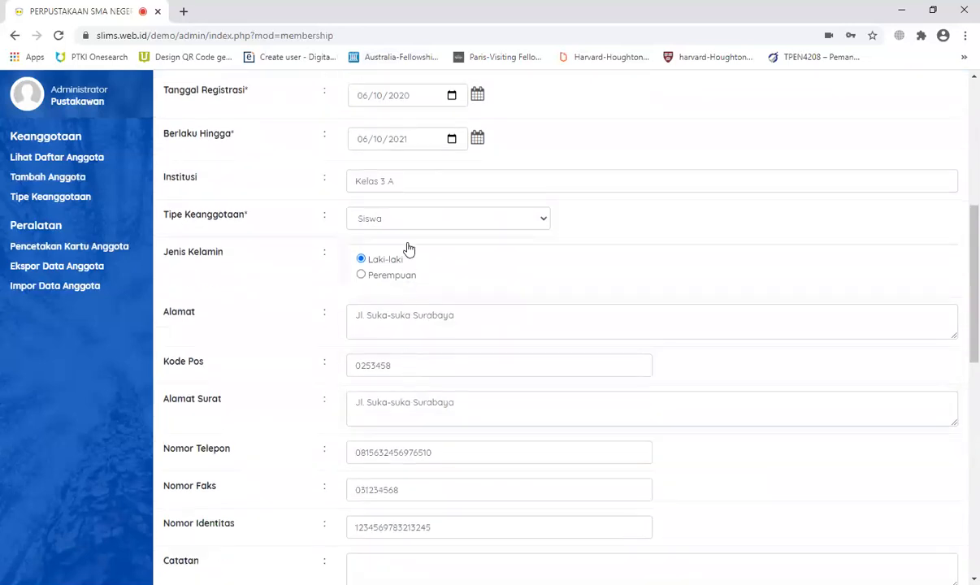
{"action": "left_click", "coordinate": [383, 180]}
{"action": "key", "text": "BackSpace"}
{"action": "type", "text": "5"}
{"action": "key", "text": "shift+End"}
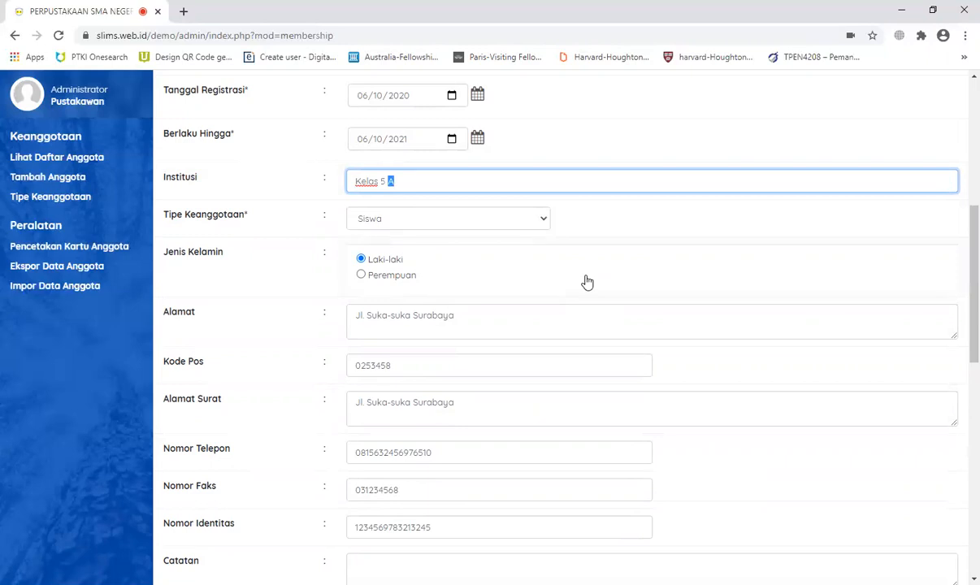
Step: Save the updated member record, confirm the alert, and log out of SLiMS
{"action": "scroll", "coordinate": [585, 280], "scroll_direction": "up", "scroll_amount": 5}
{"action": "left_click", "coordinate": [205, 301]}
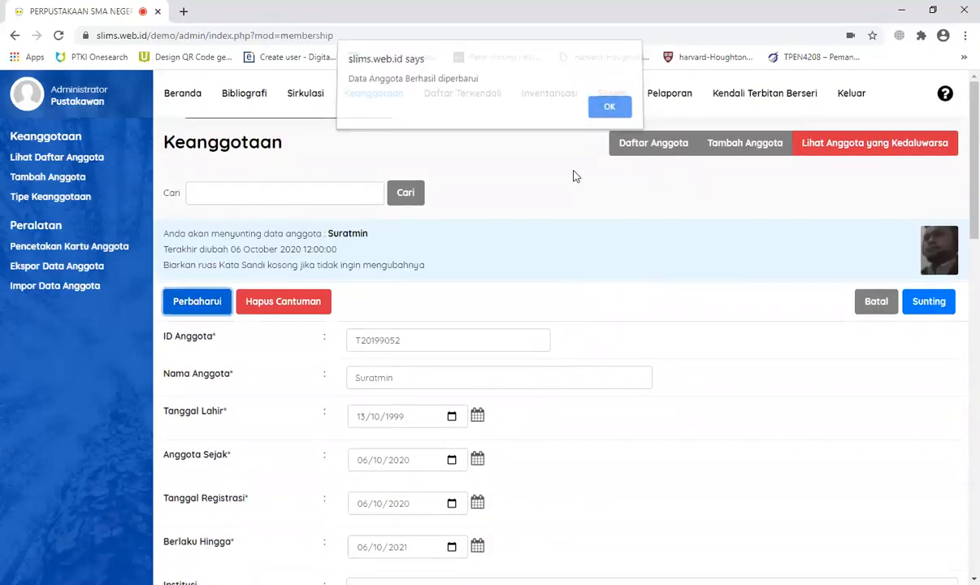
{"action": "key", "text": "Return"}
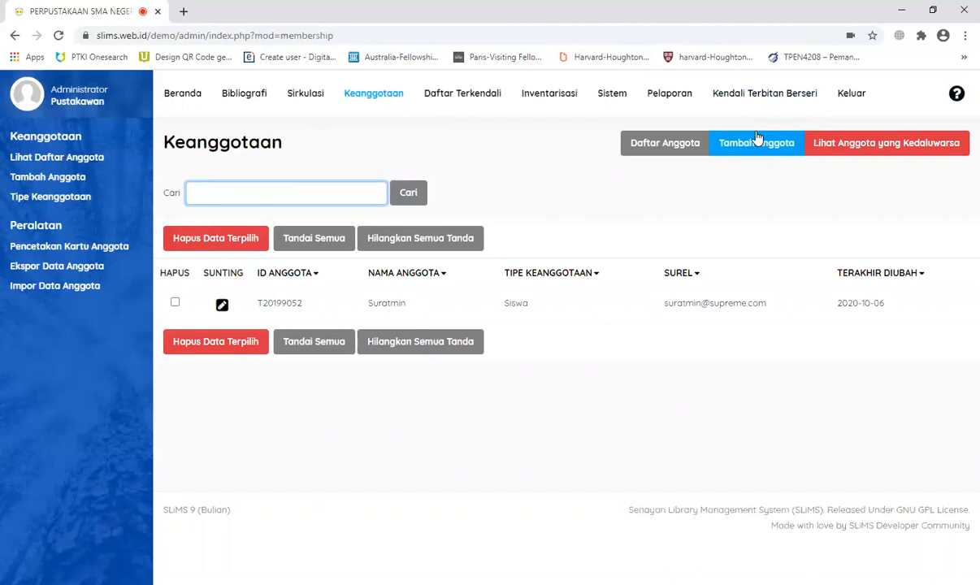
{"action": "left_click", "coordinate": [850, 96]}
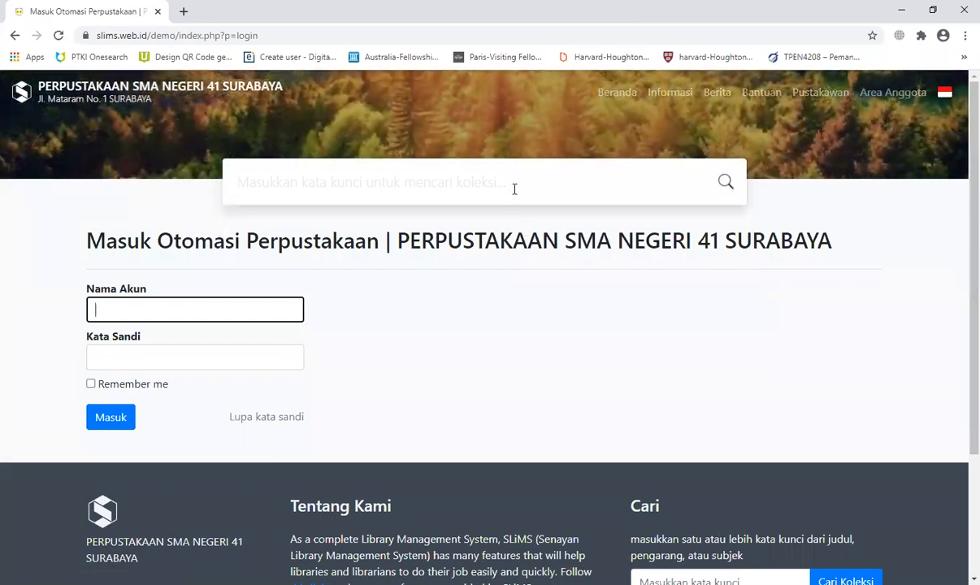